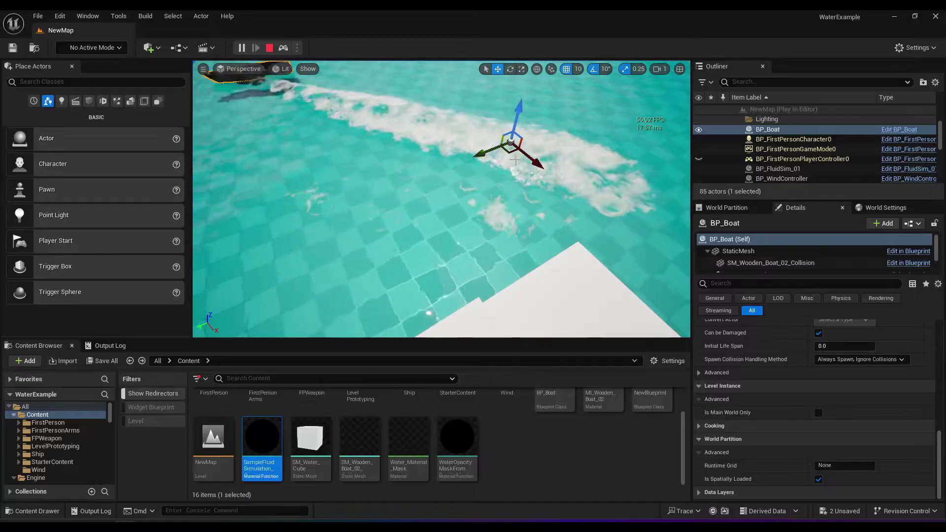
Stop the play session, search all content for "fluidsim", and place BP_FluidSim_01 in the level beside the boat
mouse_move(511, 151)
mouse_down()
mouse_move(481, 185)
mouse_move(512, 157)
mouse_up()
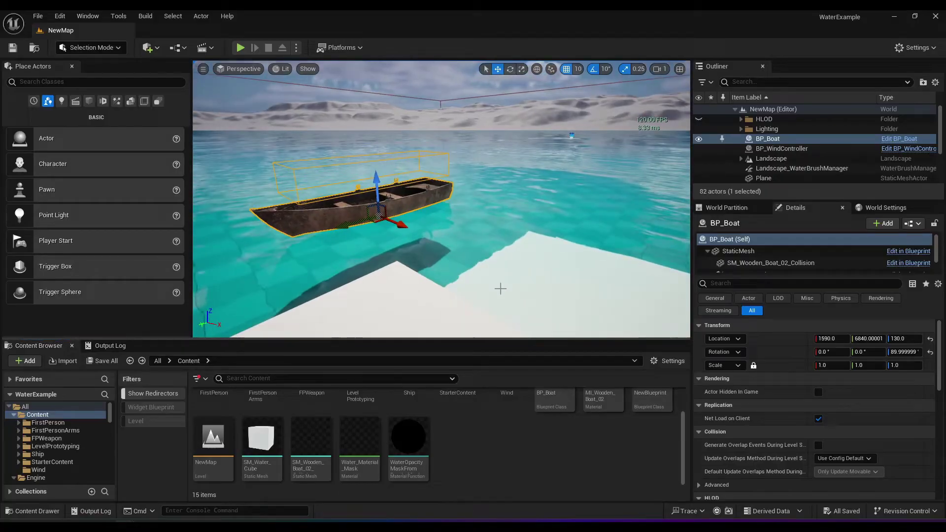
key(Escape)
click(159, 361)
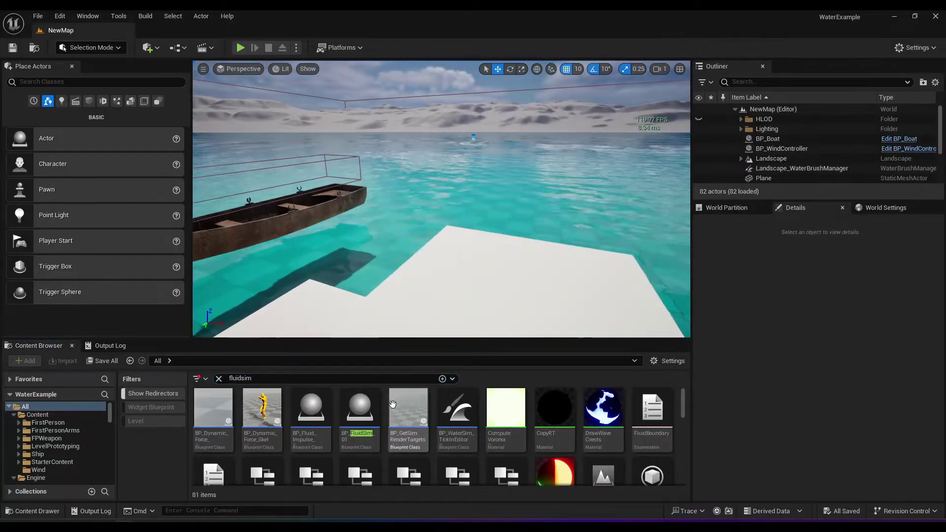
drag(372, 415, 520, 282)
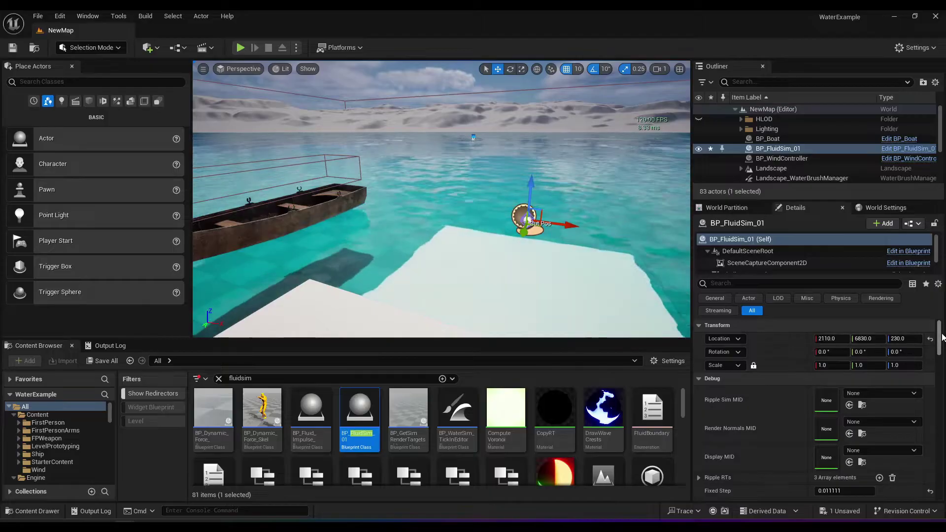
Set the placed fluid simulation's Water Body property to WaterBodyOcean and clear the property search
drag(942, 337, 941, 351)
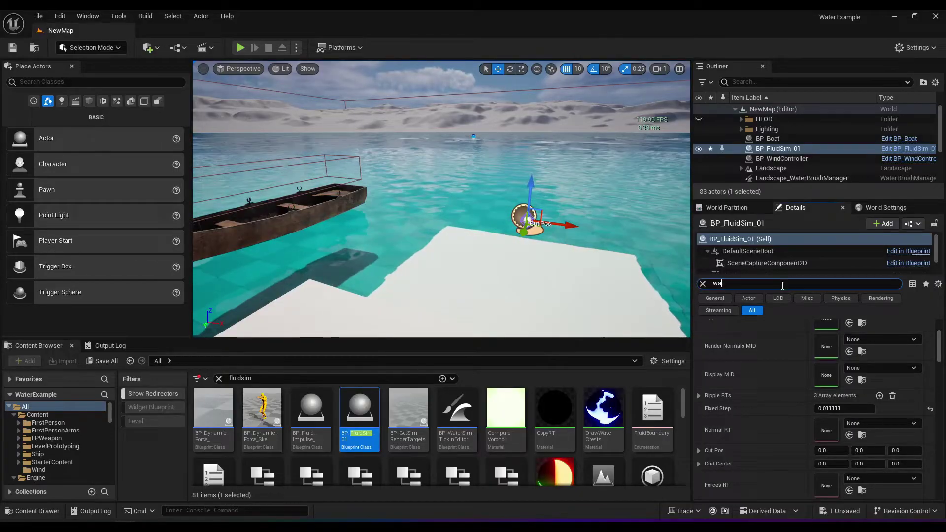
text(body)
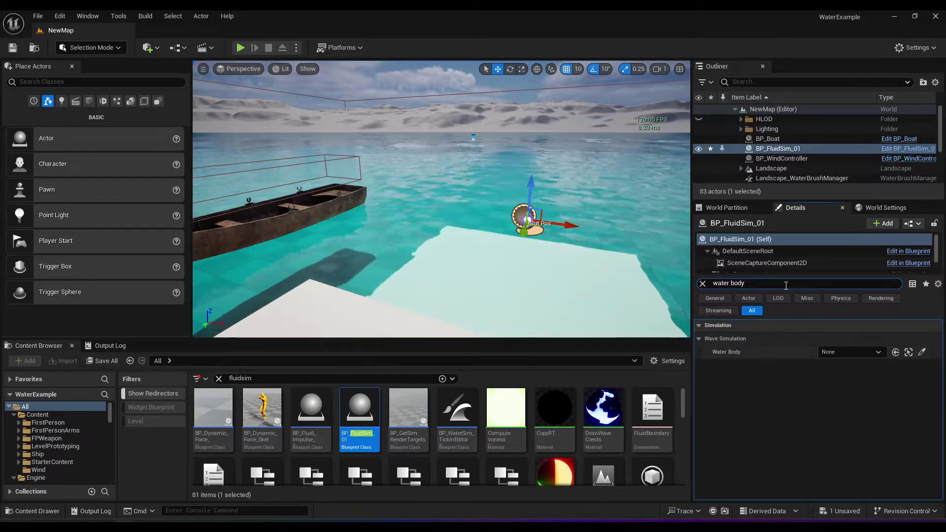
click(864, 351)
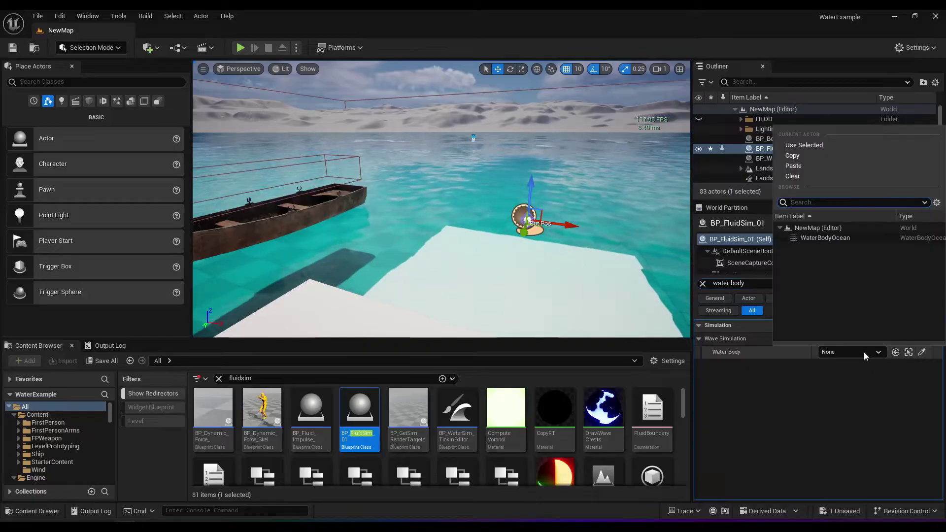
click(824, 239)
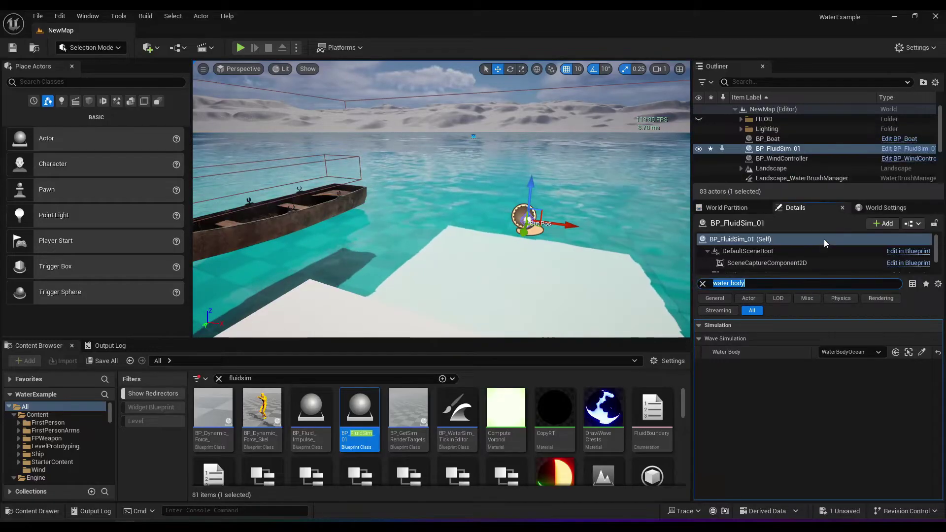
click(921, 351)
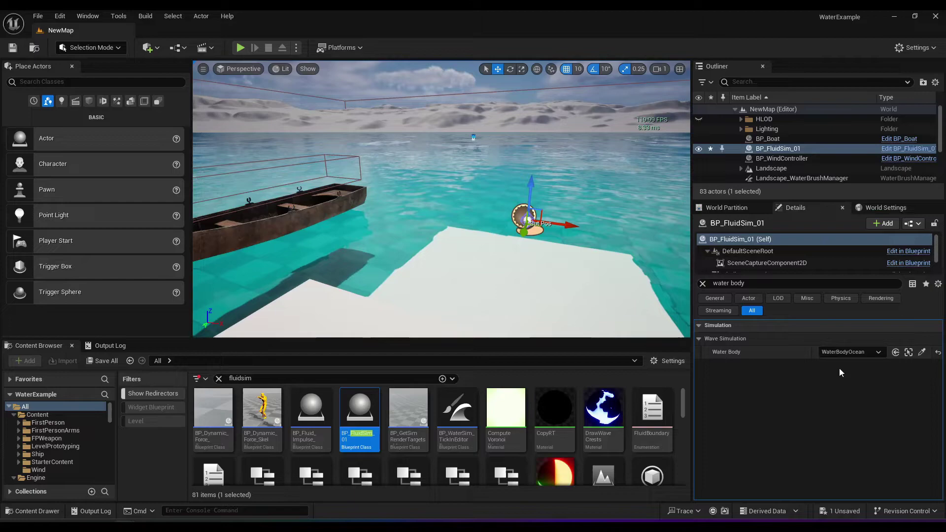
click(702, 283)
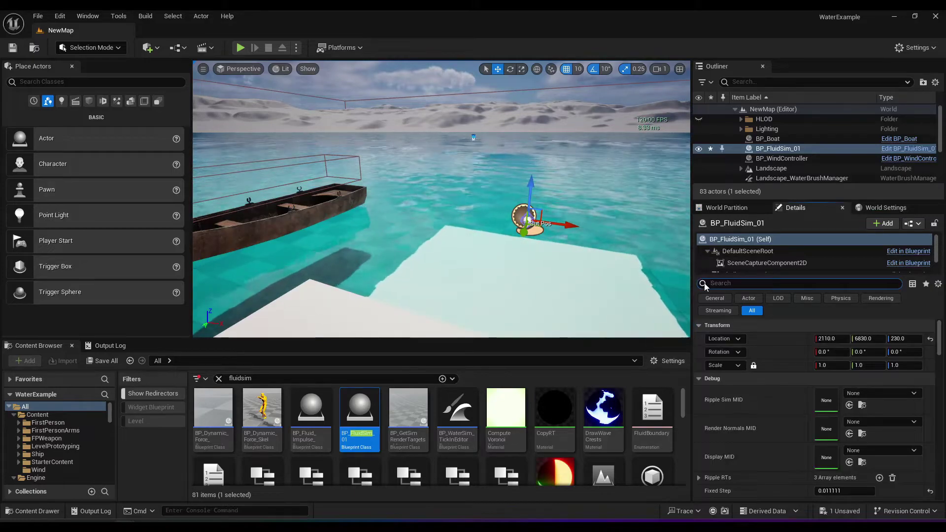
Select the wooden boat in the level and open its BP_Boat blueprint for editing
right_drag(400, 214, 281, 208)
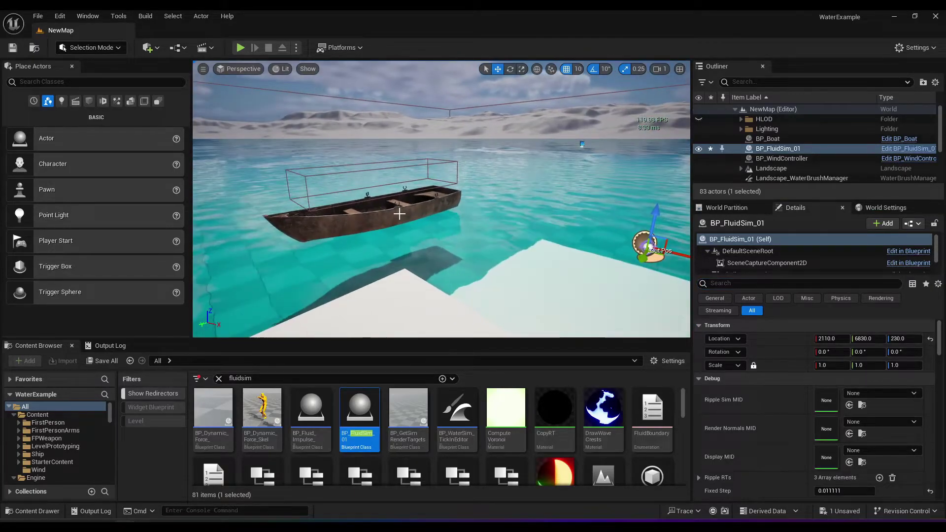
click(396, 213)
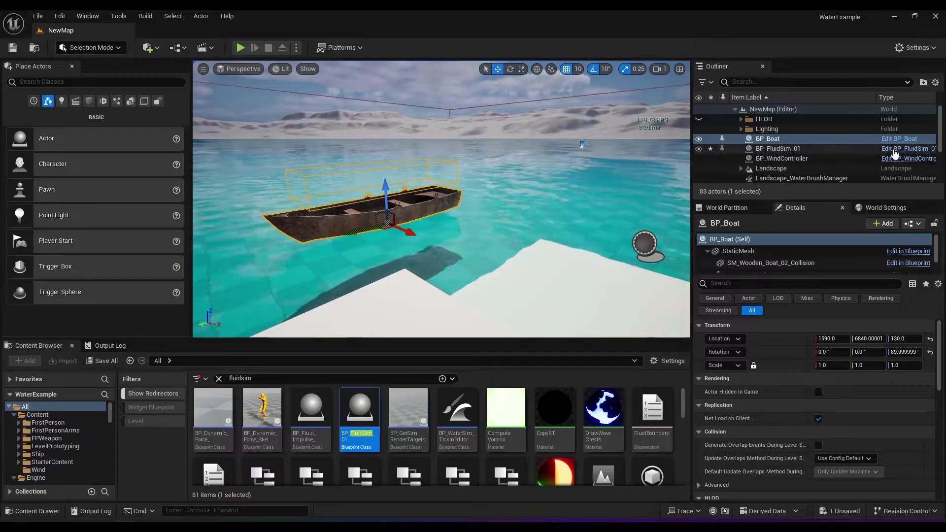
click(218, 379)
click(215, 413)
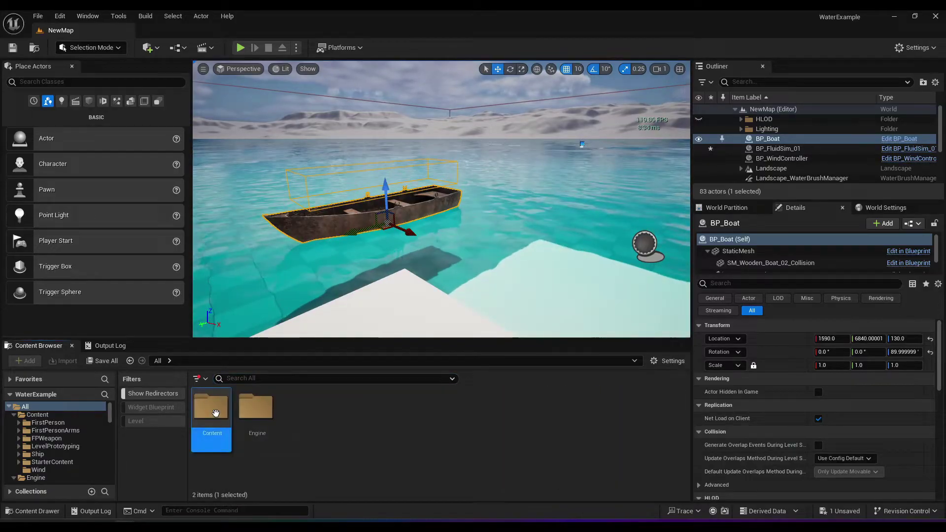
double_click(215, 413)
click(556, 423)
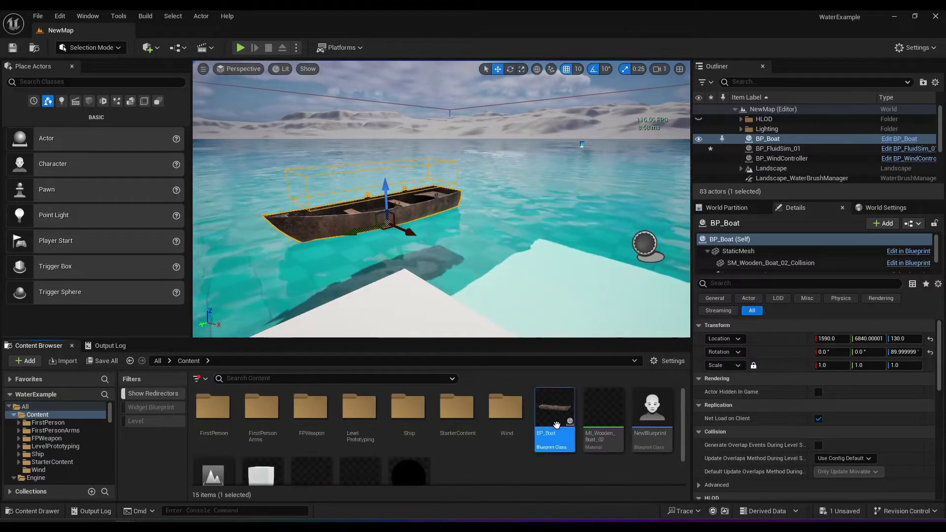
click(883, 140)
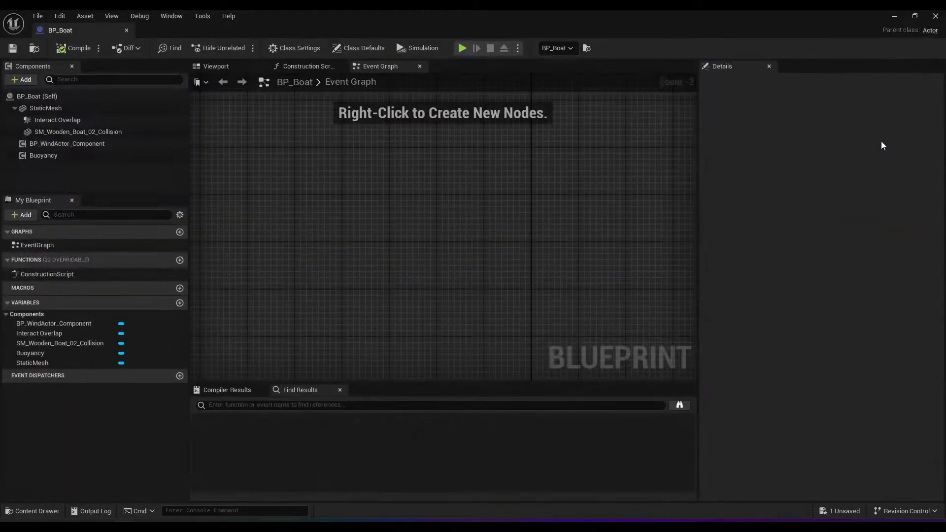
Add a variable named FluidSim to BP_Boat with the type BP Fluid Sim 01 Object Reference
click(180, 303)
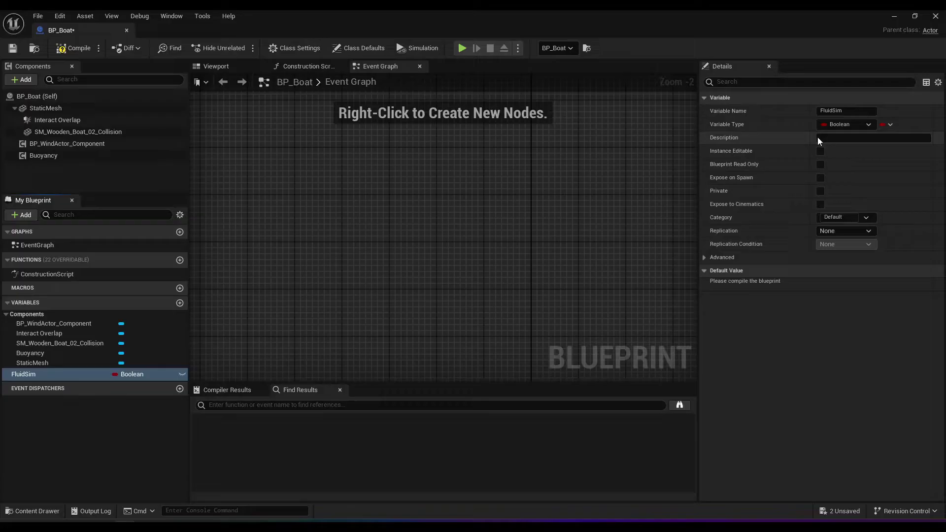
click(841, 123)
text(fluids)
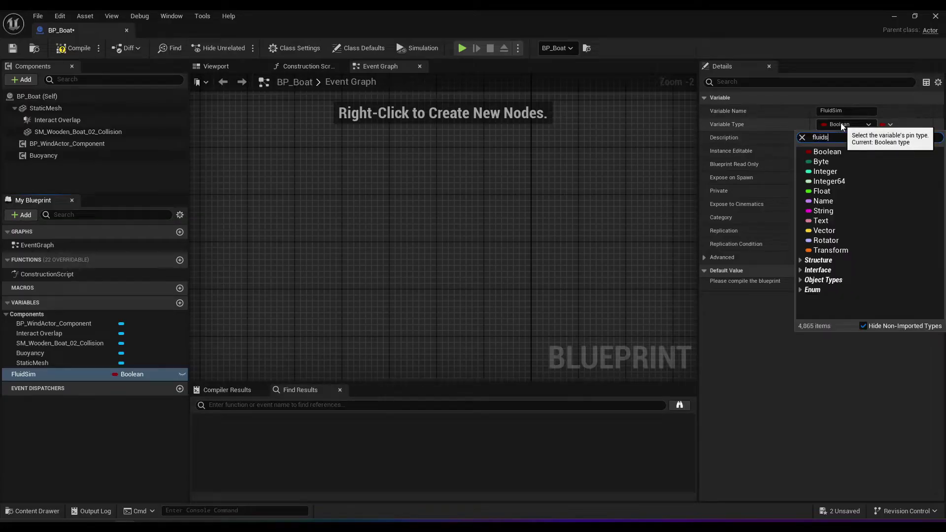
text(im)
mouse_move(836, 164)
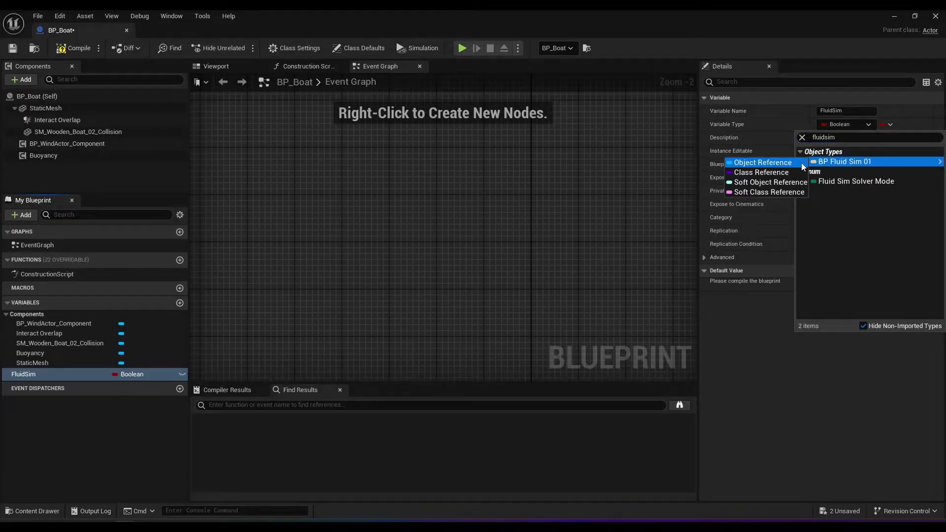
click(802, 163)
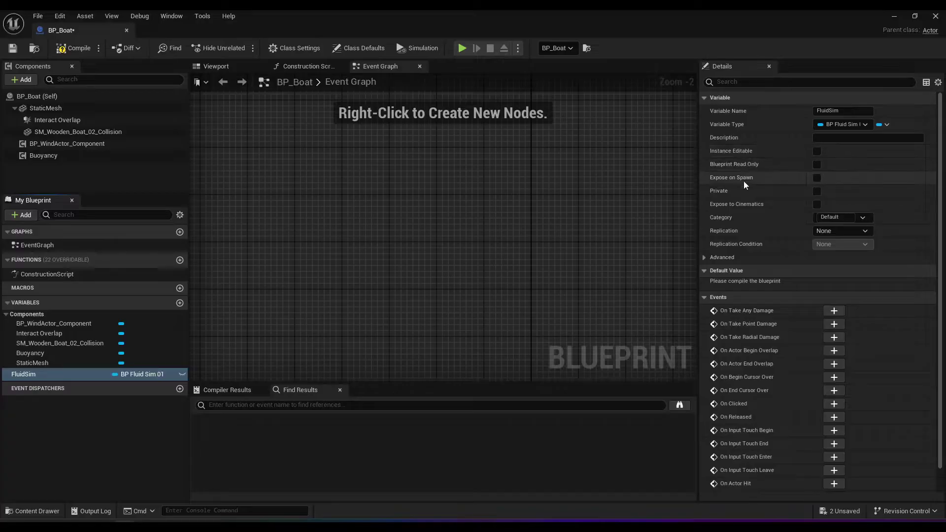
Make the FluidSim variable Instance Editable and Expose on Spawn, and compile the blueprint
click(817, 151)
click(817, 178)
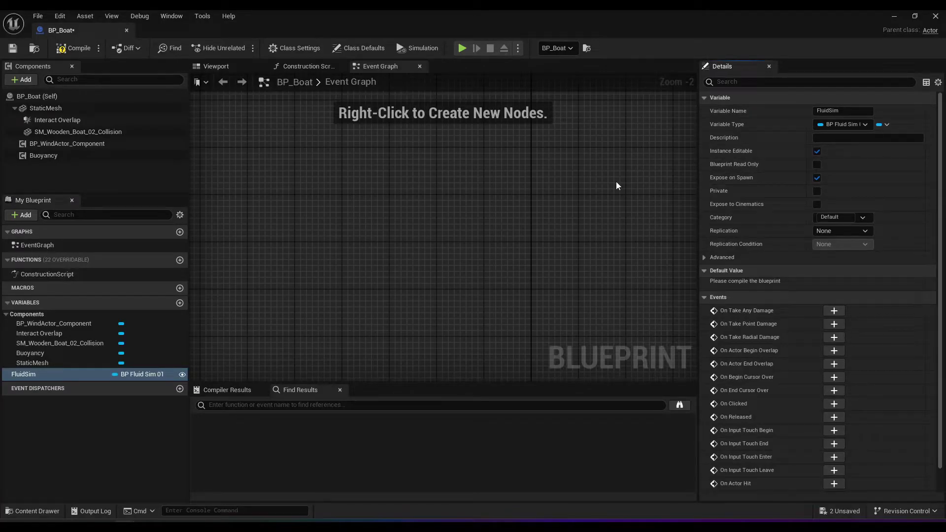
click(71, 49)
Add a Scene component under the boat's StaticMesh, keeping the name Scene
click(25, 79)
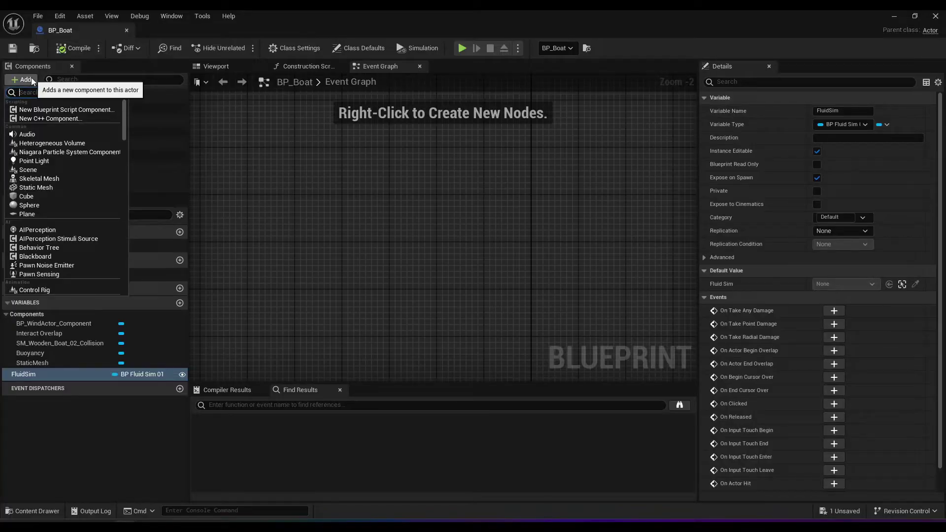
text(sce)
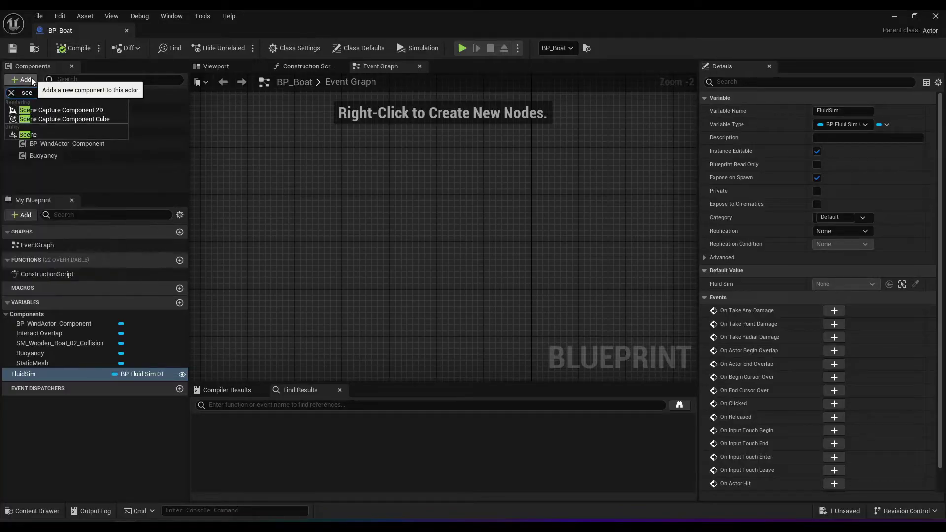
click(31, 137)
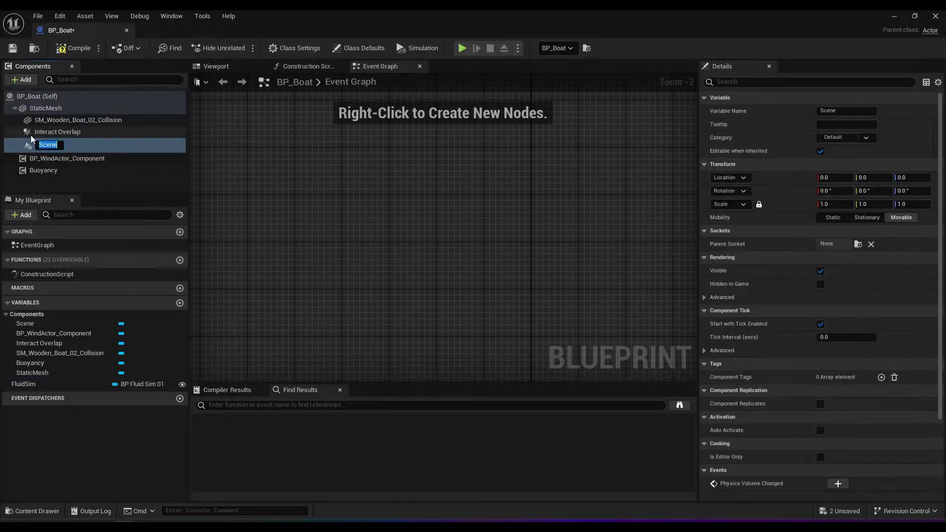
click(90, 159)
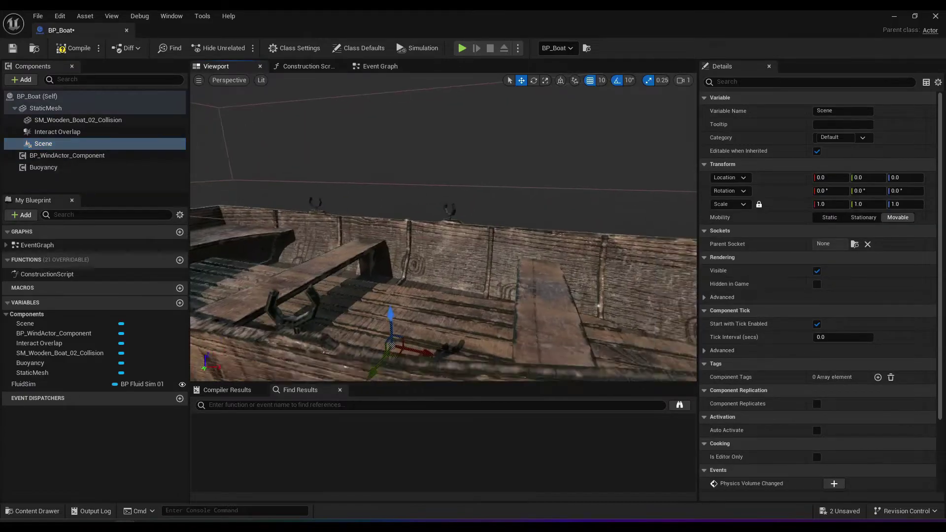
Try moving the Scene component to X -20 along the boat, and undo the move
right_drag(437, 228, 444, 253)
key(s)
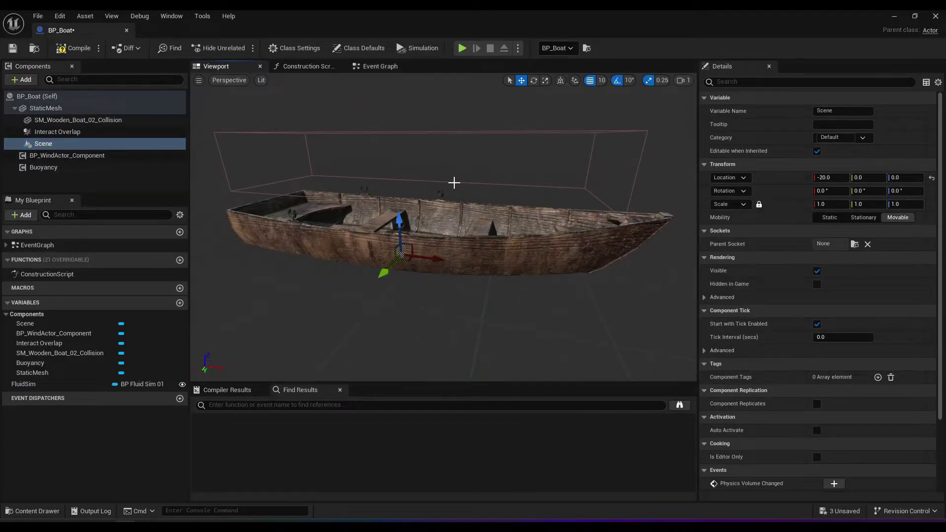
key(ctrl+z)
Add an Event BeginPlay node to the boat's Event Graph
click(381, 66)
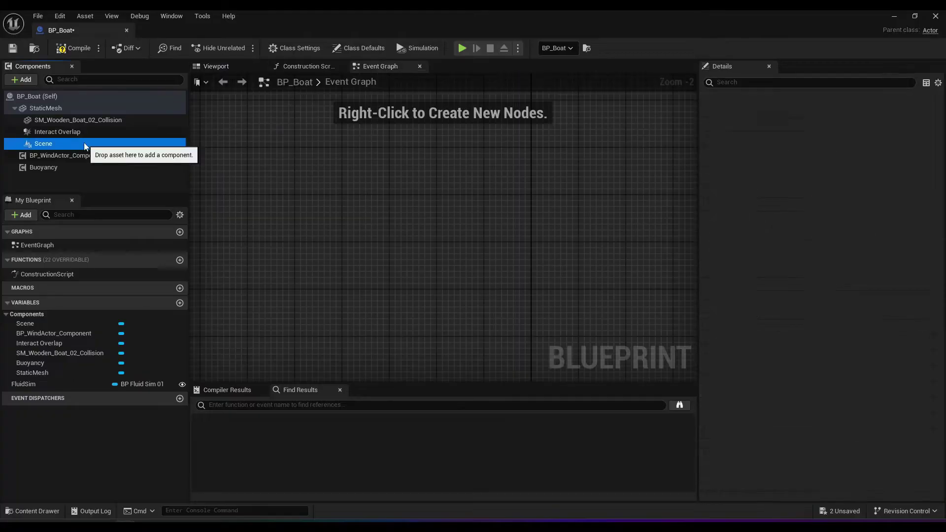
right_click(344, 193)
text(beginplay)
key(Return)
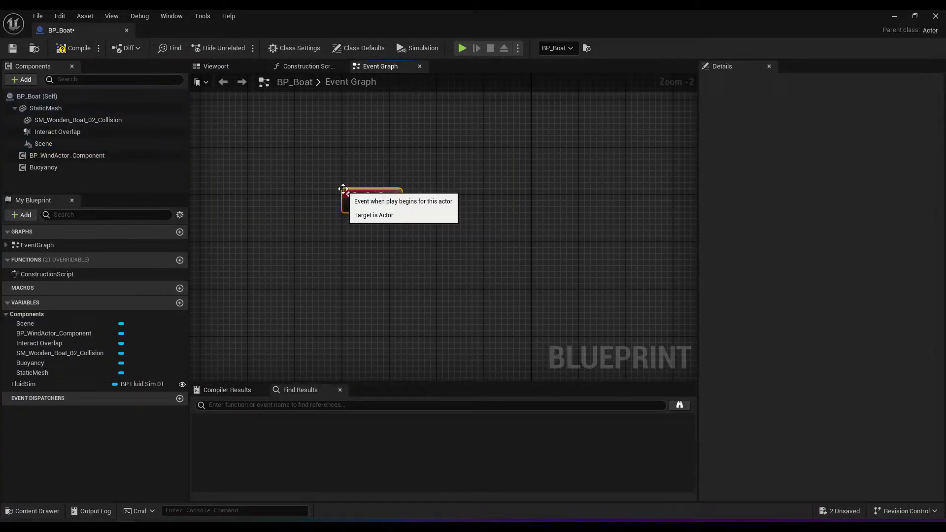
drag(343, 189, 316, 173)
Add a FluidSim getter to the graph, convert it to a validated get, and place it after Event BeginPlay
drag(30, 384, 337, 235)
click(351, 242)
right_click(344, 227)
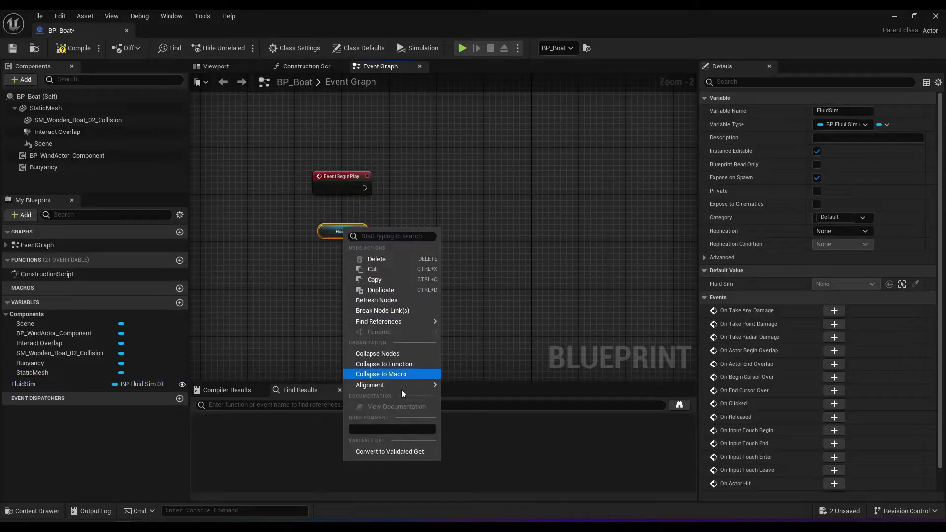
click(404, 448)
drag(348, 231, 446, 186)
Wire Event BeginPlay into the validated get and add a Register Dynamic Force node fed by Is Valid and Fluid Sim
drag(358, 154, 583, 184)
text(reg)
click(632, 306)
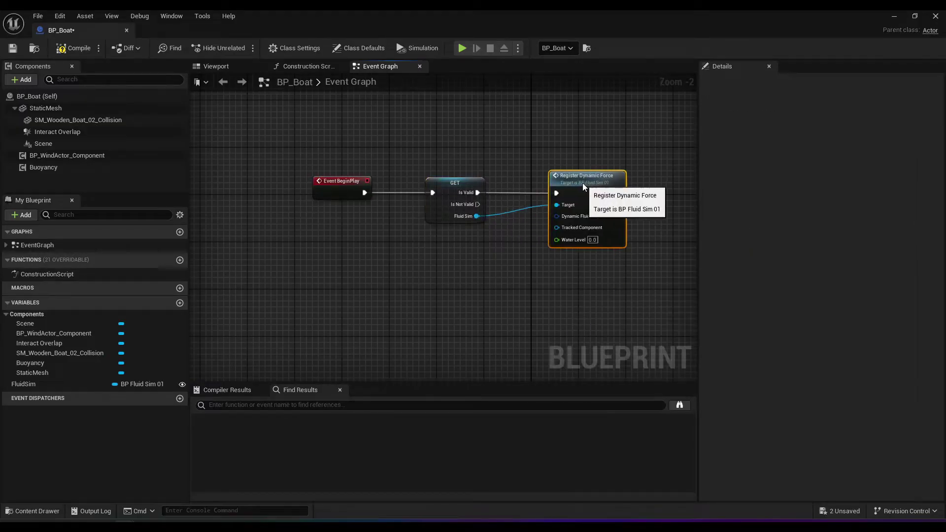
Split the Dynamic Fluid Force struct pin, setting Force Radius to 128 and Force Strength to 0.5
right_click(556, 216)
click(589, 260)
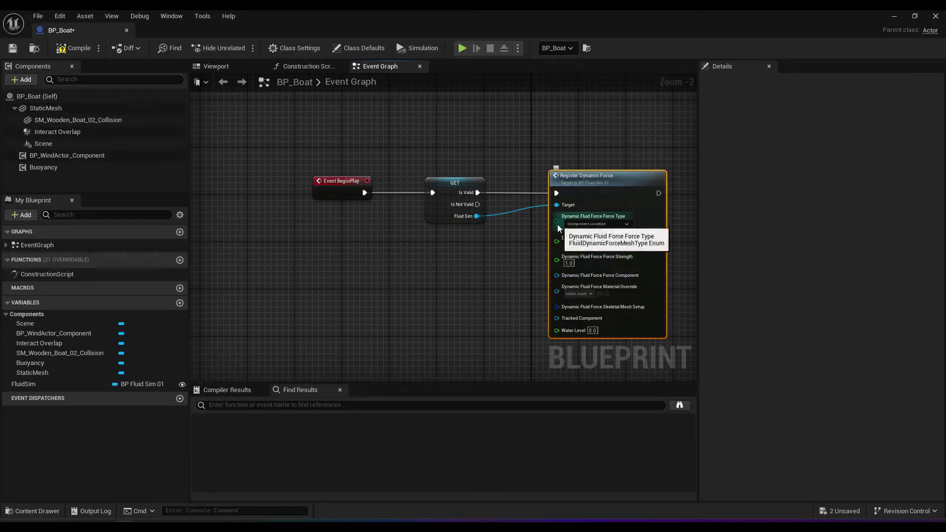
right_drag(517, 290, 540, 262)
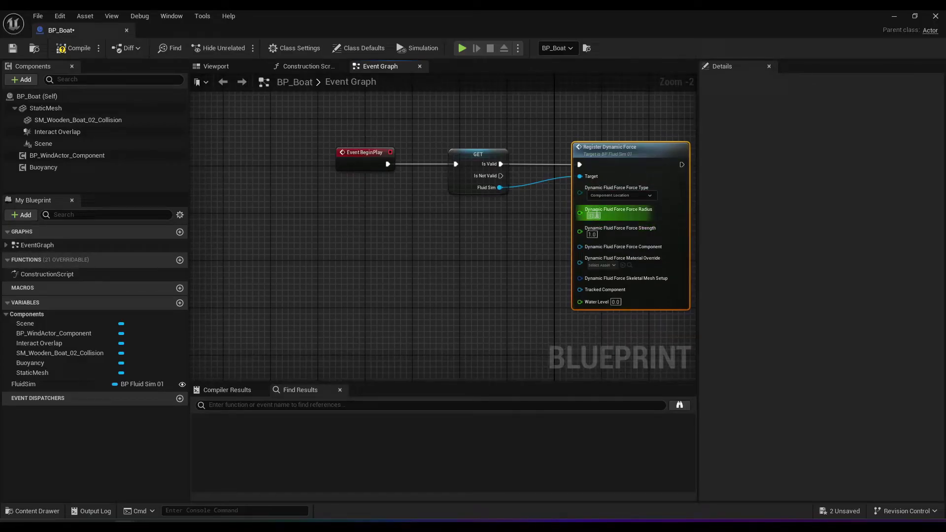
text(128)
key(Return)
click(592, 235)
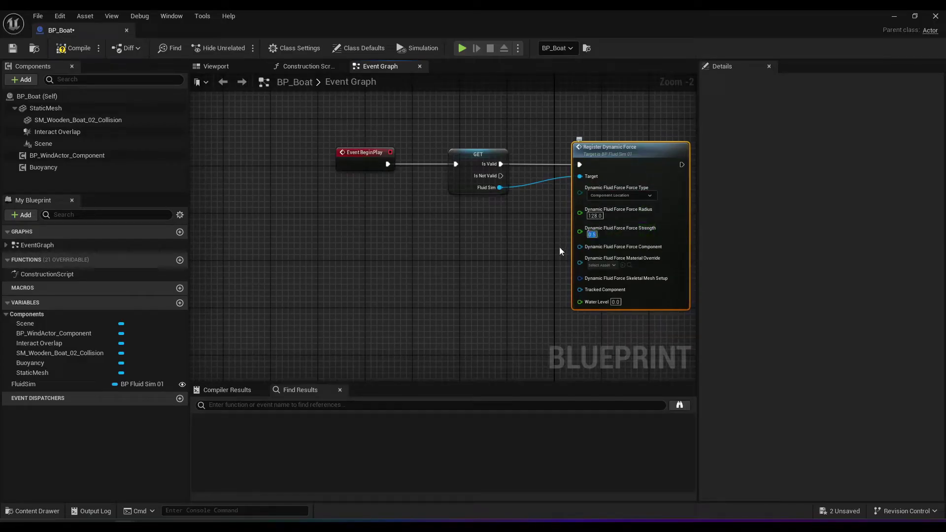
Add a Scene component reference and connect it to both the Dynamic Fluid Force Force Component and Tracked Component inputs
right_drag(558, 299, 560, 278)
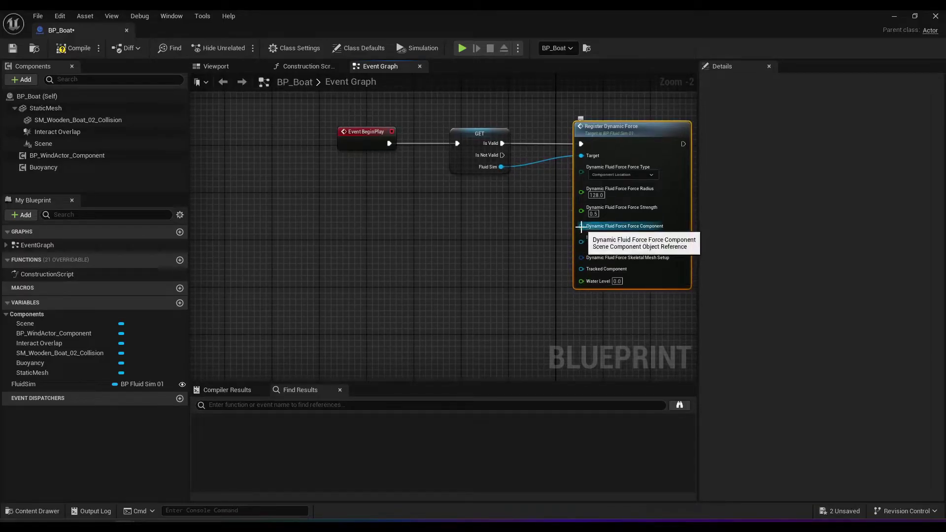
drag(43, 143, 580, 235)
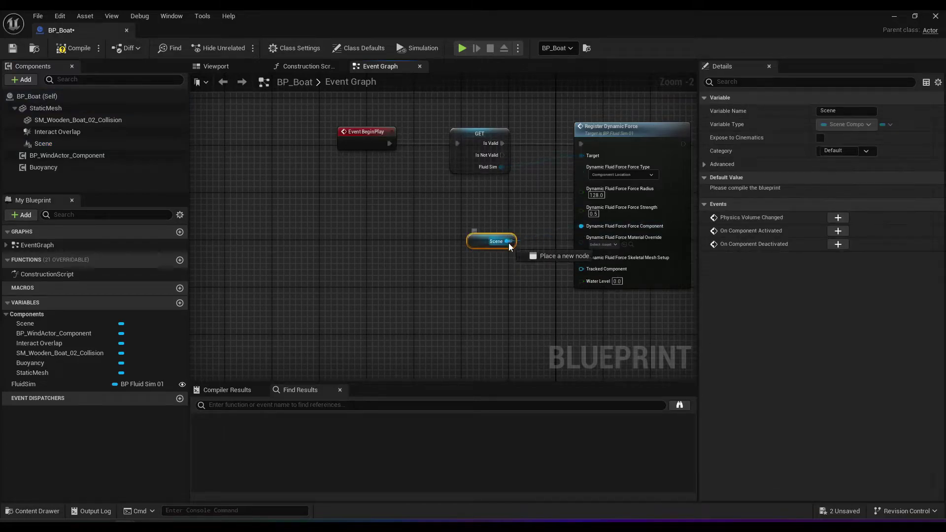
drag(510, 247, 579, 270)
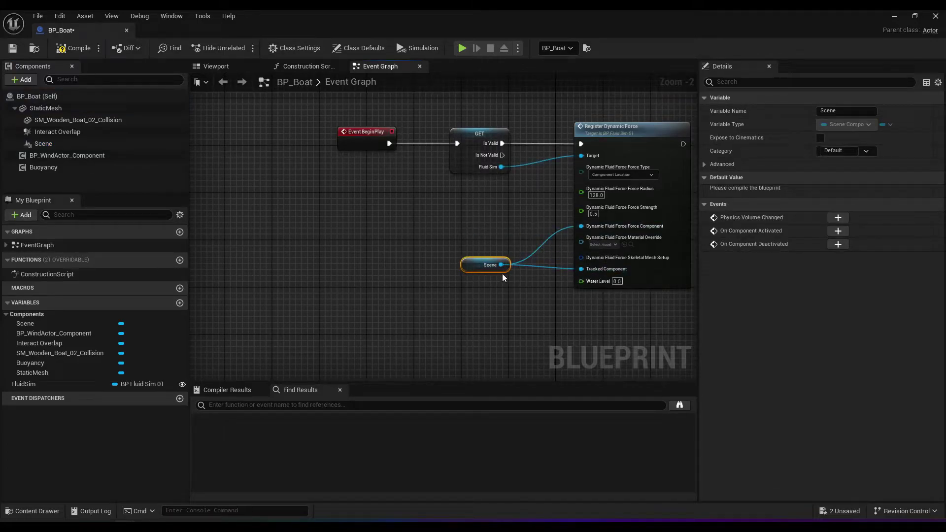
click(39, 144)
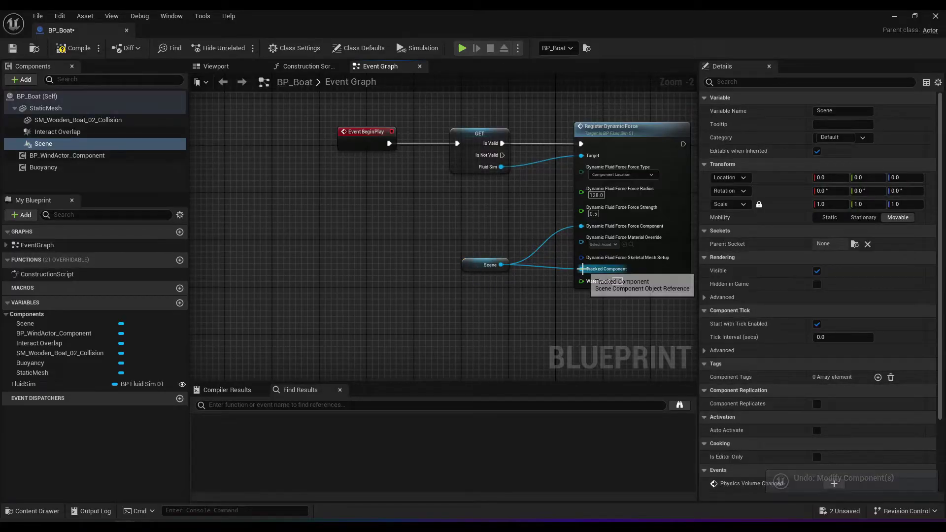
Straighten the wire between the Scene reference and the Tracked Component input of Register Dynamic Force
right_click(583, 269)
mouse_move(613, 332)
click(773, 338)
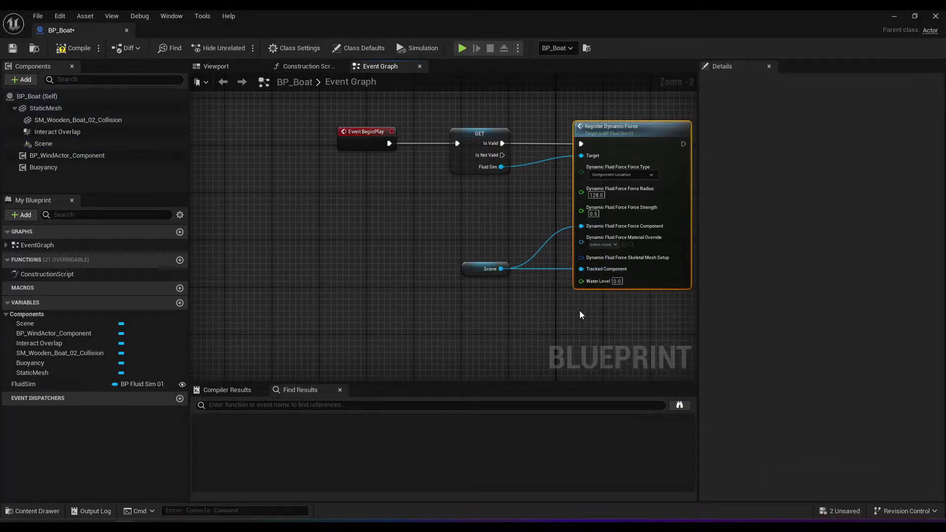
Set the Dynamic Fluid Force Material Override to M_Fluid_Sim_Force_Boat_Component, with plugin content included in the asset search
click(600, 246)
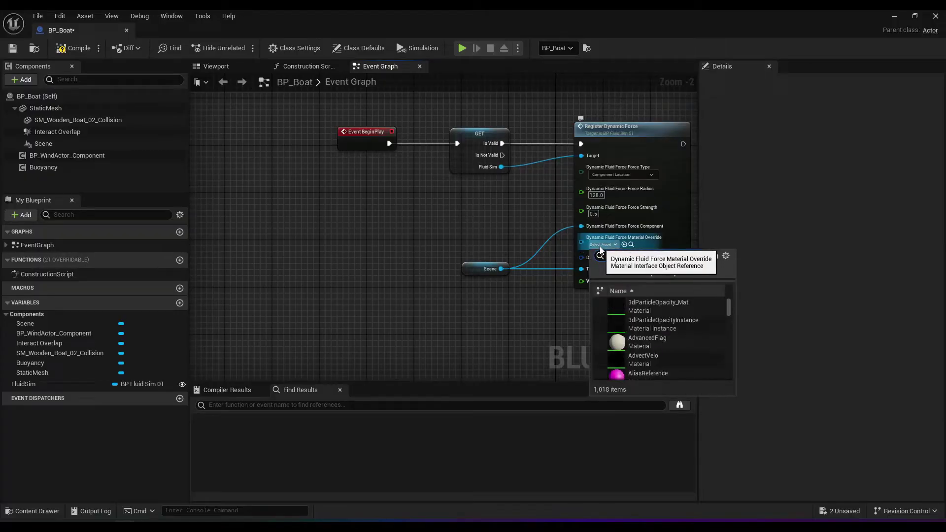
text(fluid)
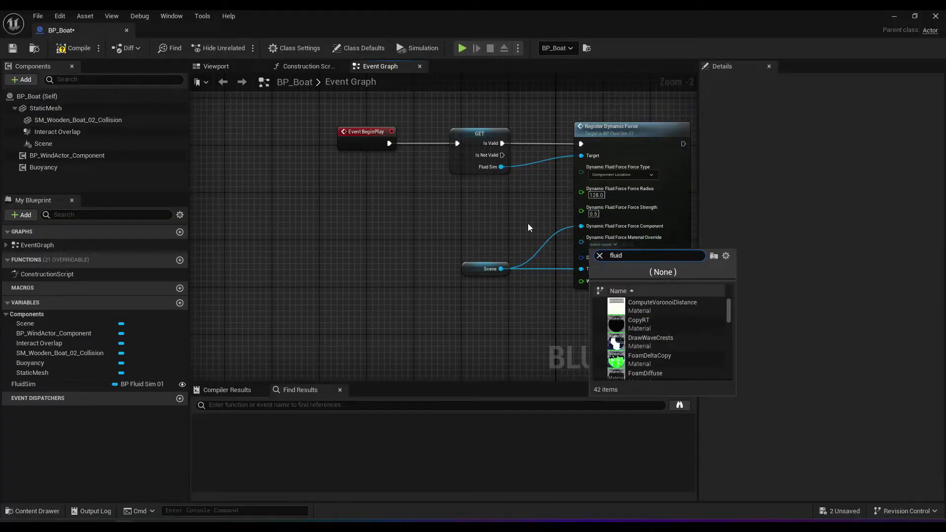
text(_sim)
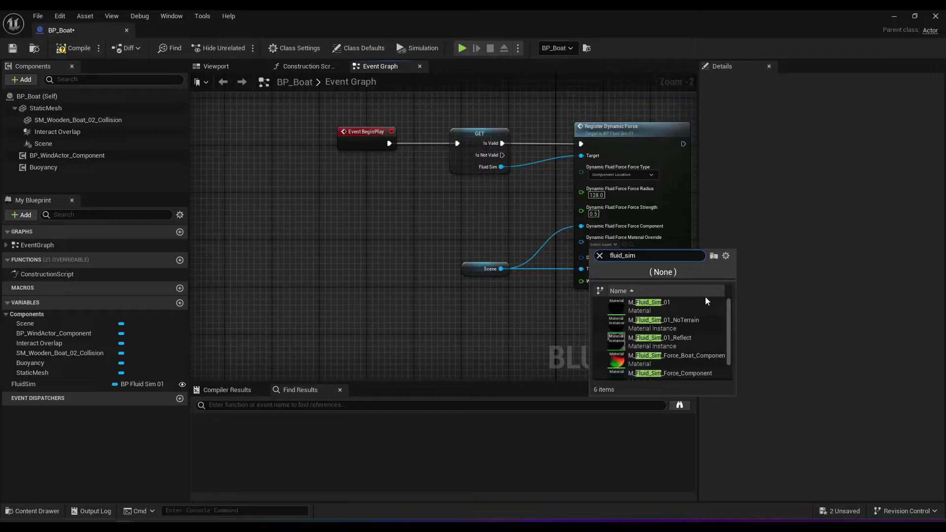
click(726, 255)
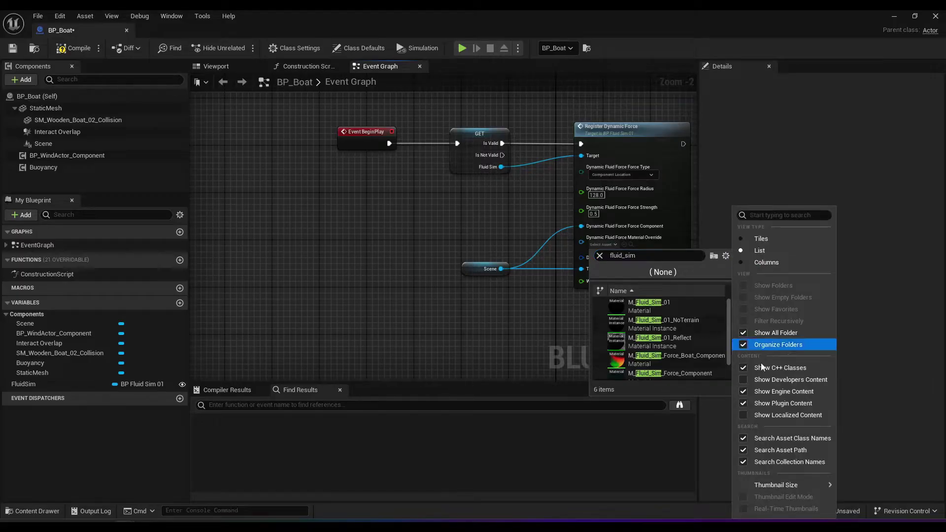
click(745, 404)
click(744, 404)
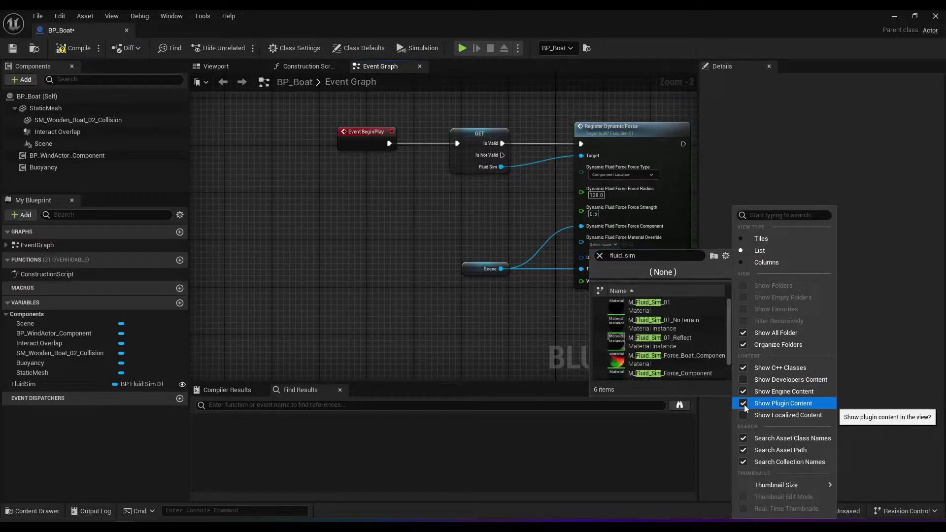
click(694, 358)
click(694, 358)
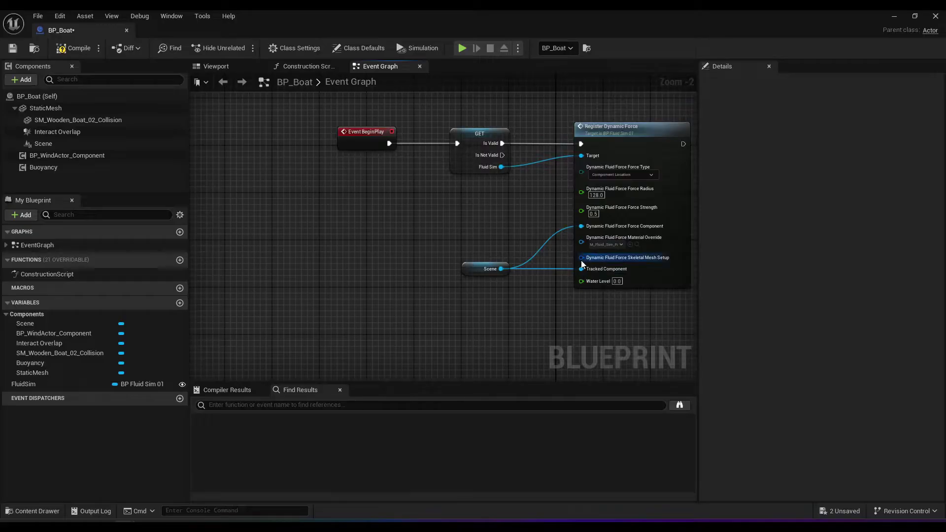
Feed the Skeletal Mesh Setup input from a Make FluidForceSocketInfo node whose Sockets And Endpoints comes from a Make Map node
drag(582, 262, 310, 292)
text(mak)
key(Return)
text(a)
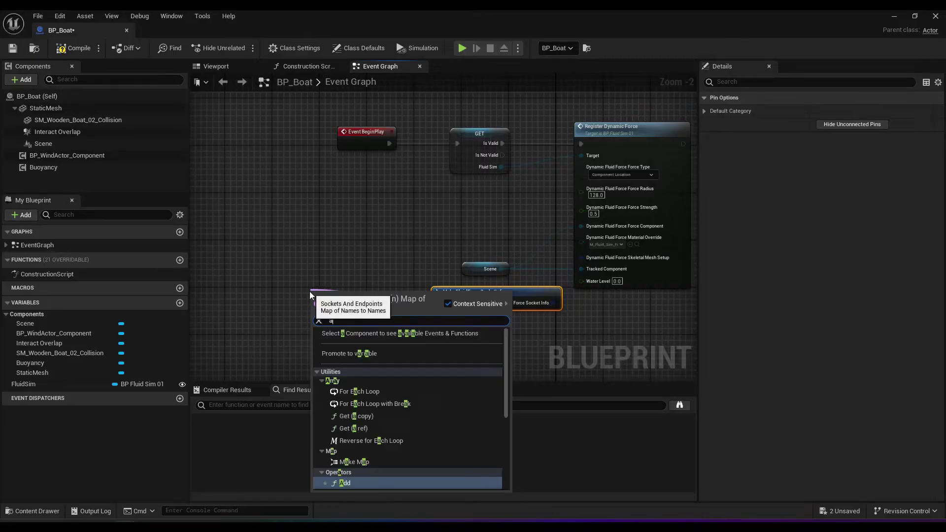
text(p)
key(Return)
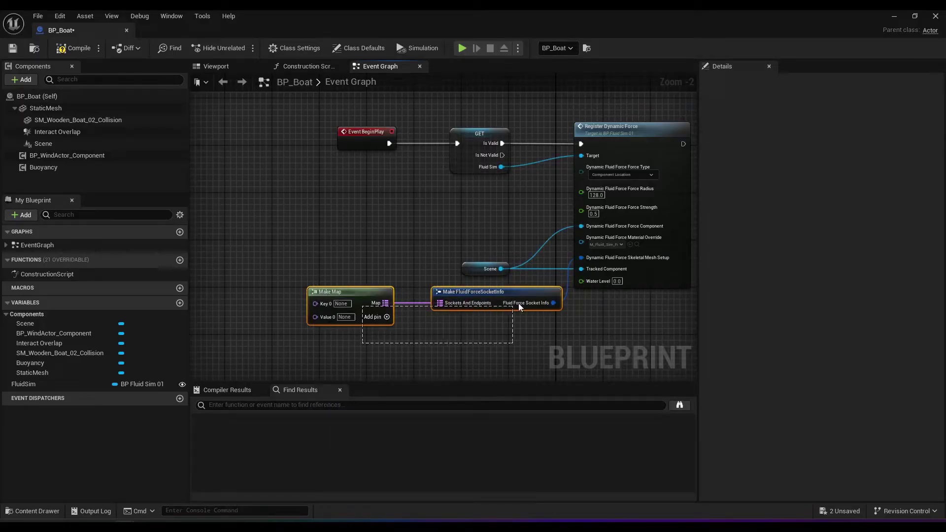
drag(518, 304, 512, 302)
click(506, 198)
right_drag(506, 198, 469, 211)
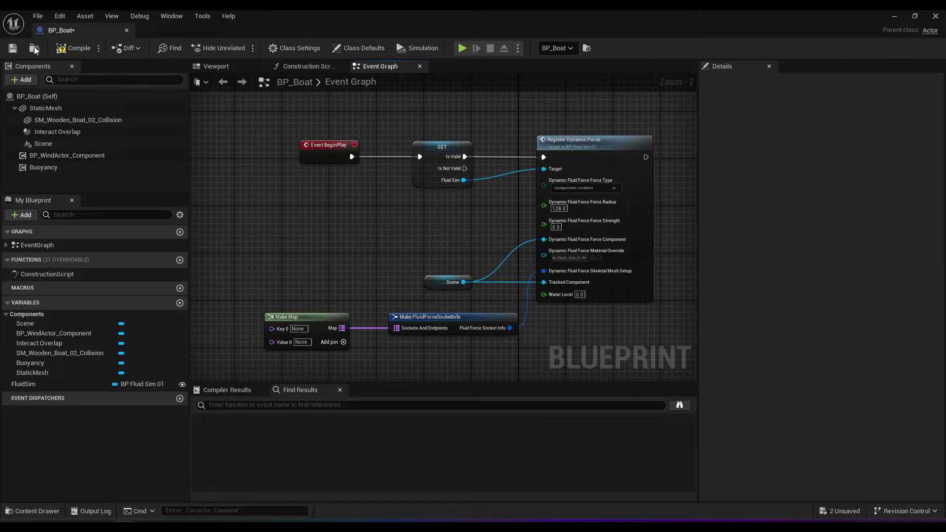
Compile and save BP_Boat, check the FluidSim variable's settings, and close the Blueprint editor
click(65, 50)
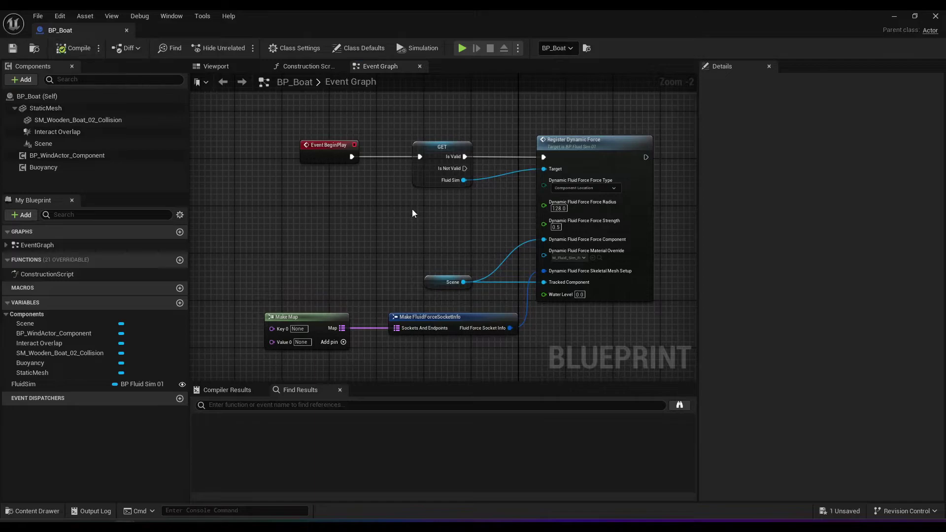
click(58, 387)
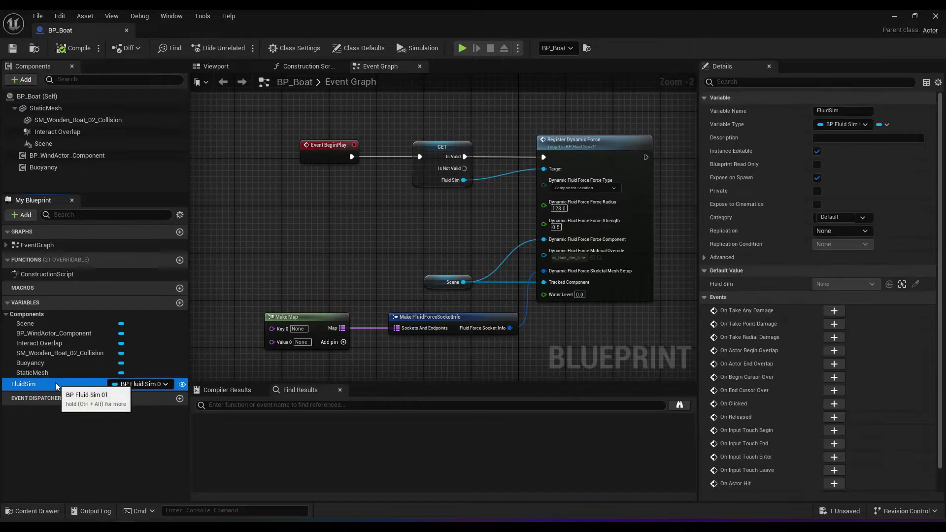
click(934, 17)
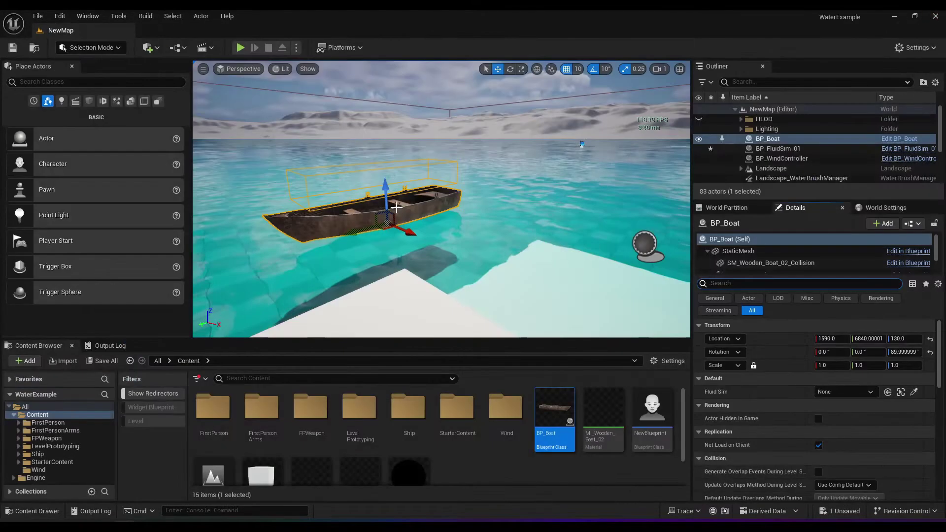
Assign BP_FluidSim_01 to the placed boat's Fluid Sim property and save the level
click(914, 393)
click(645, 244)
click(844, 392)
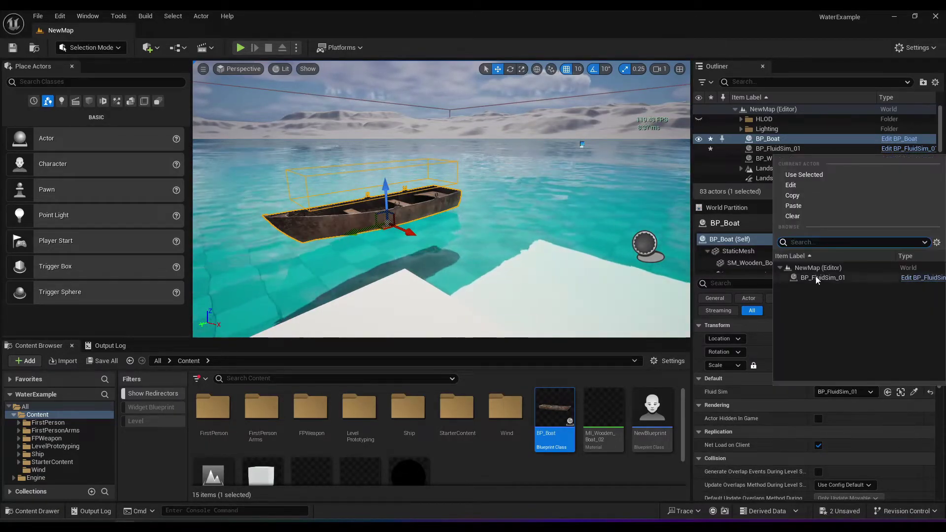
click(816, 280)
right_drag(502, 184, 551, 197)
key(ctrl+s)
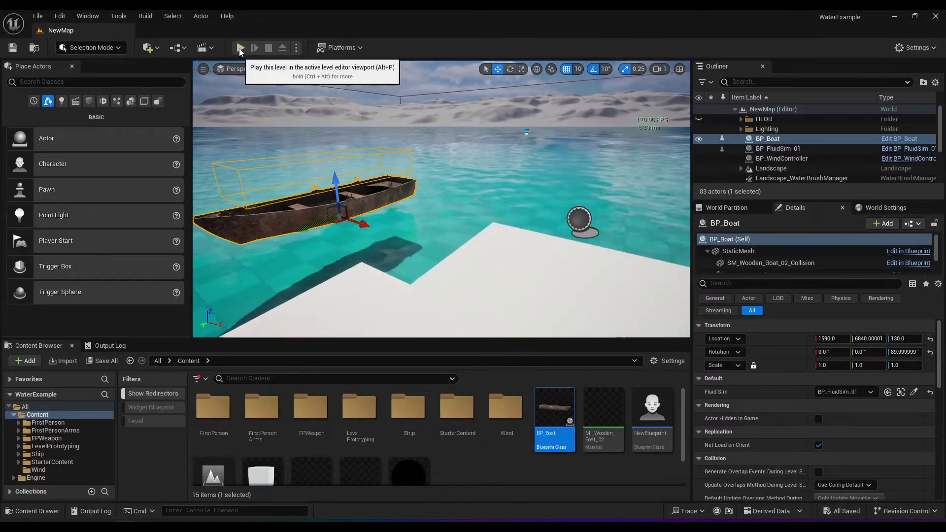
Play the level, eject from the player, move the boat across the water to test its ripples, and stop playing
click(517, 216)
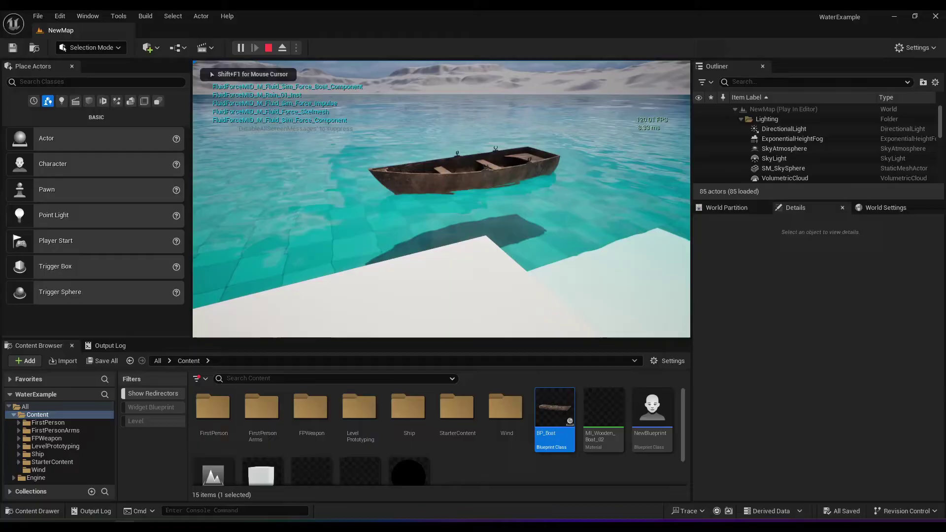
key(F8)
right_drag(475, 215, 488, 246)
key(e)
key(w)
drag(475, 215, 390, 129)
right_drag(462, 151, 423, 150)
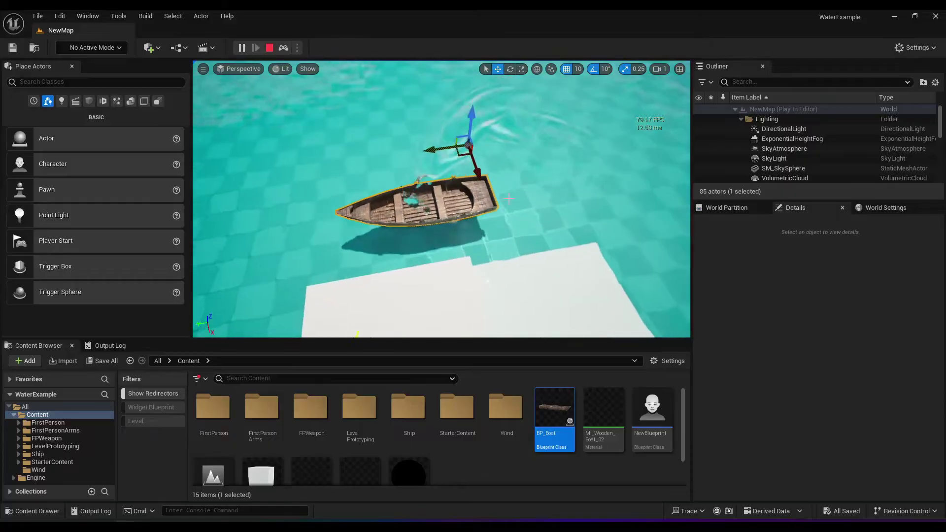
drag(462, 151, 537, 99)
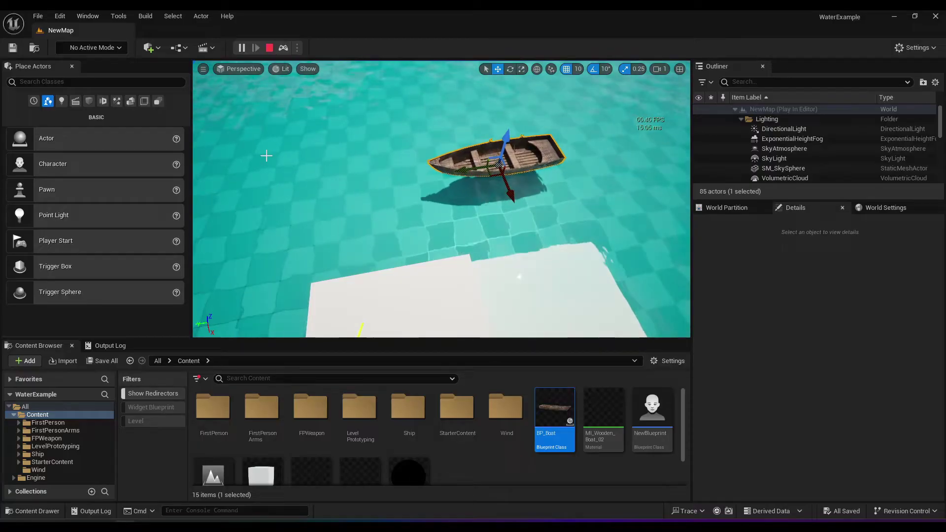
key(Escape)
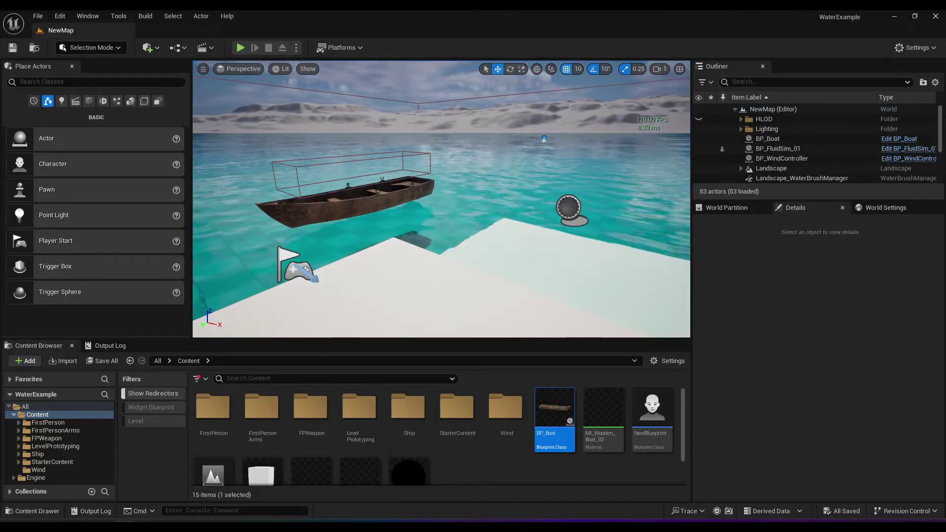
Select WaterBodyOcean, filter its properties for "water material", and locate the assigned Water Material asset in the project content
right_drag(493, 230, 512, 225)
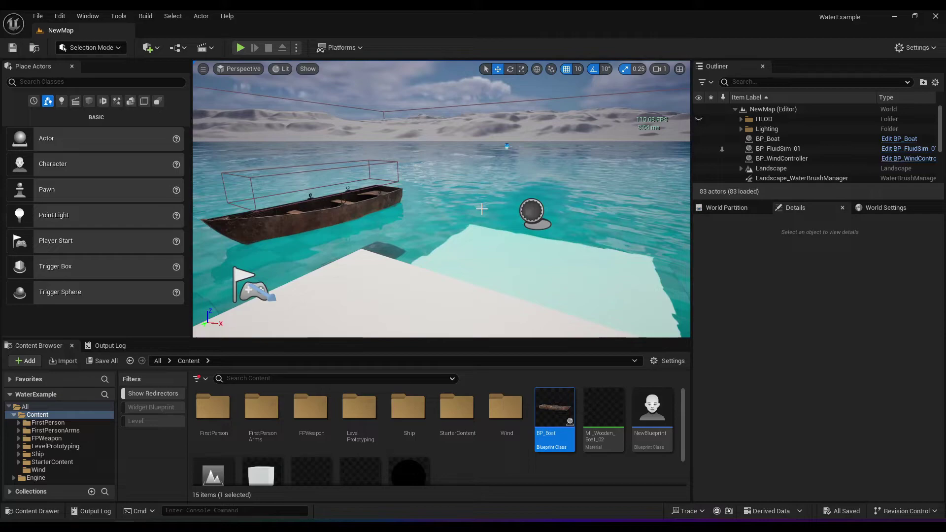
click(469, 194)
click(777, 283)
text(wate)
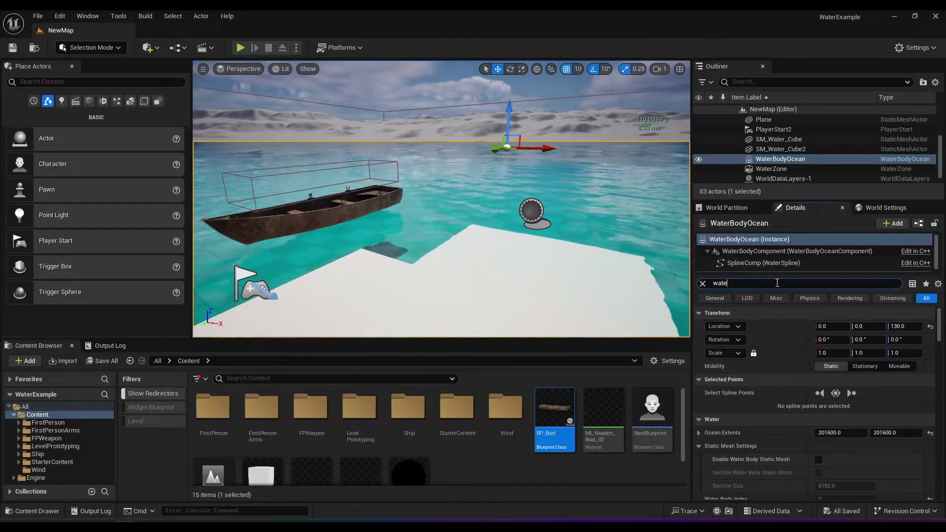
text(r material)
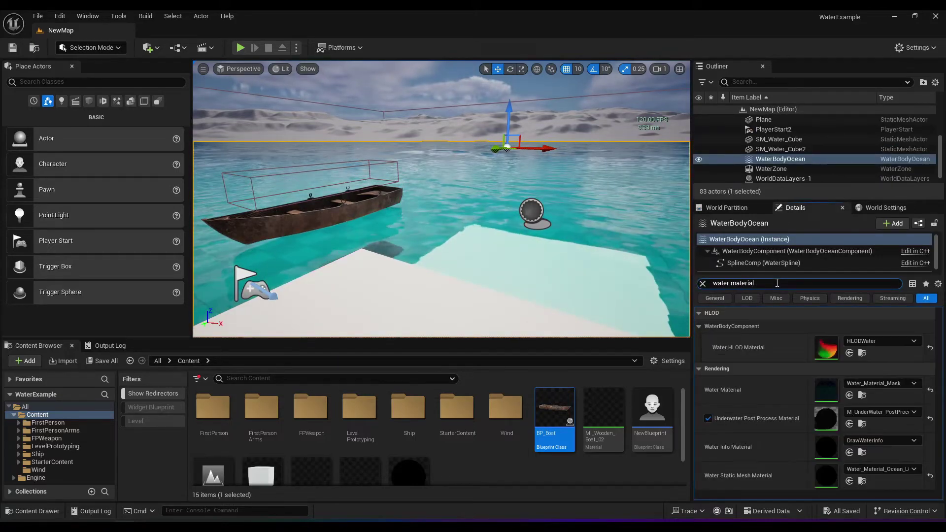
click(866, 396)
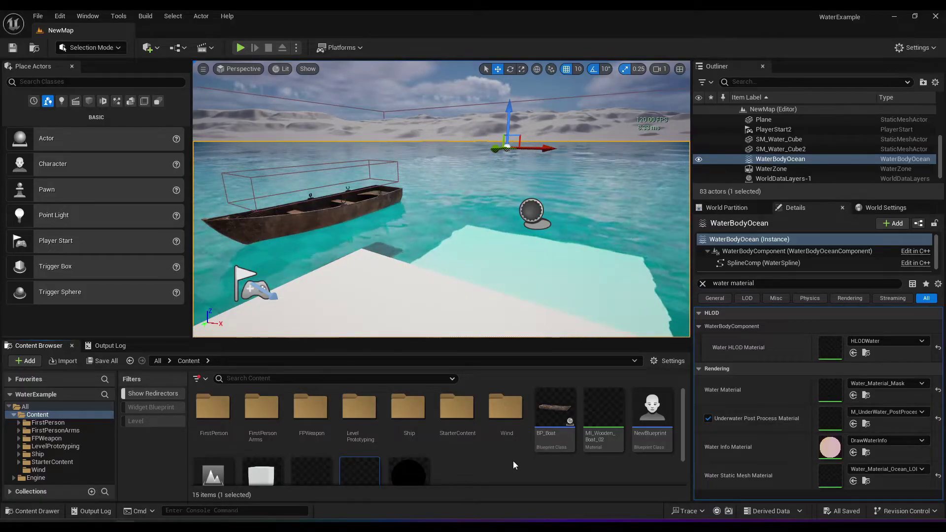
scroll(514, 464, down, 1)
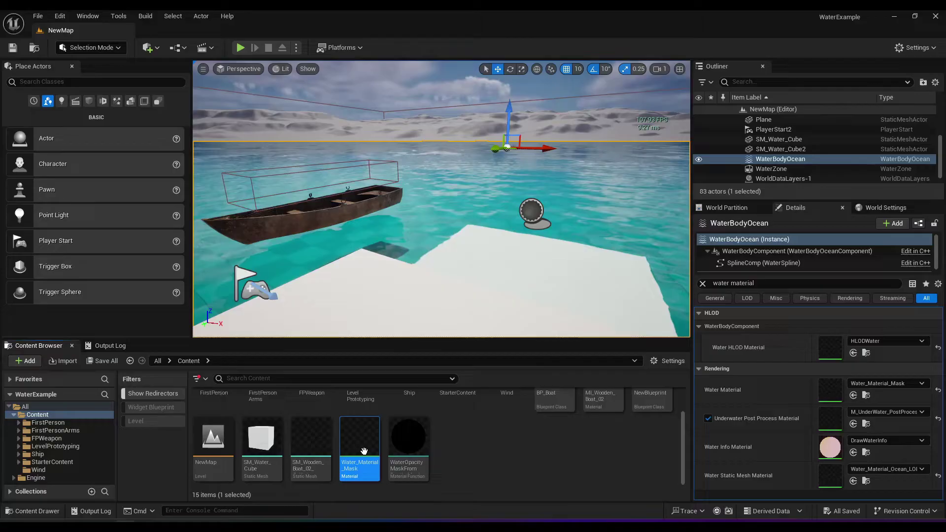
mouse_move(362, 443)
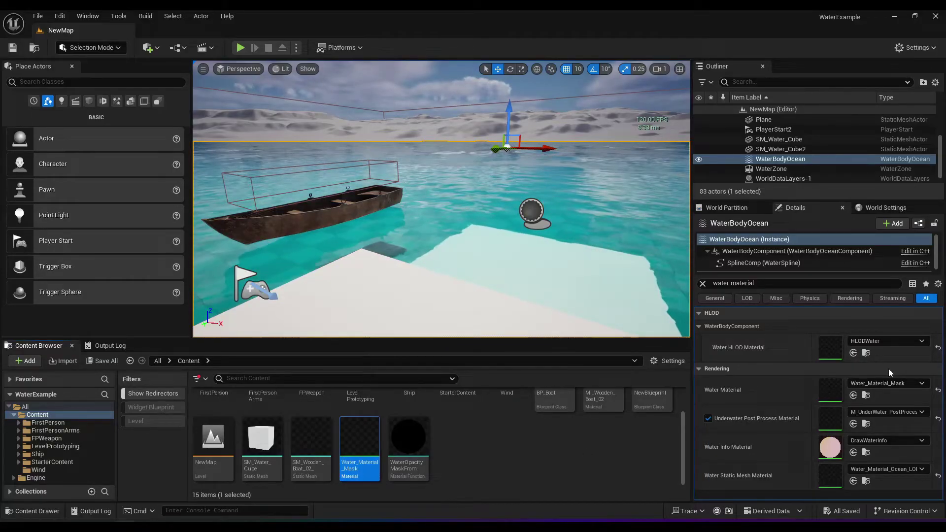
Switch the ocean's Water Material to Water_Material_Ocean and locate that material instance in the WaterSurface folder
click(885, 384)
click(877, 327)
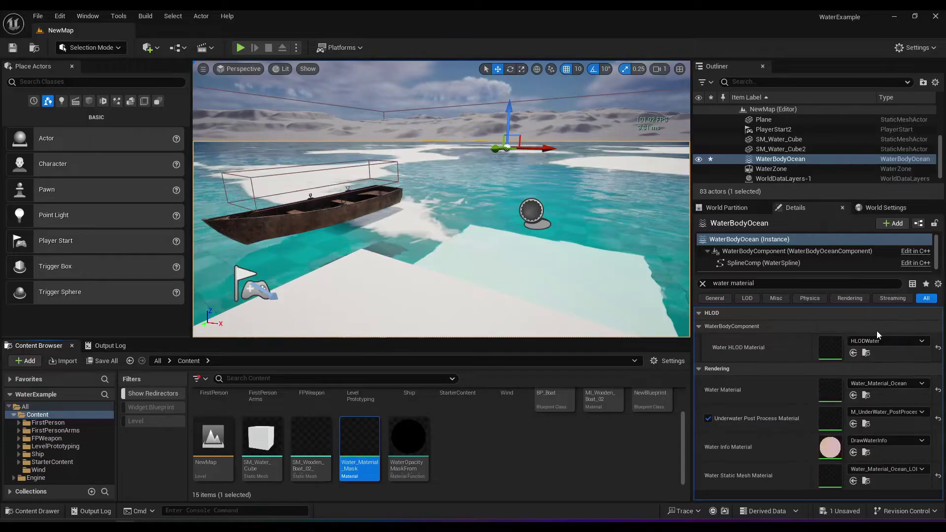
click(867, 396)
mouse_move(525, 430)
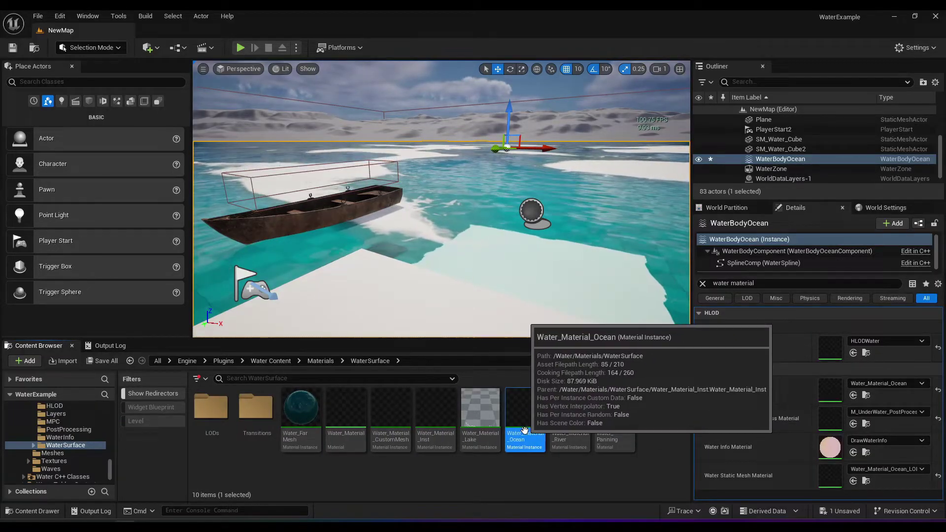
Open Water_Material_Mask from the Content folder and open the SampleFluidSimulation function in its Fluid Simulation section
key(alt+Left)
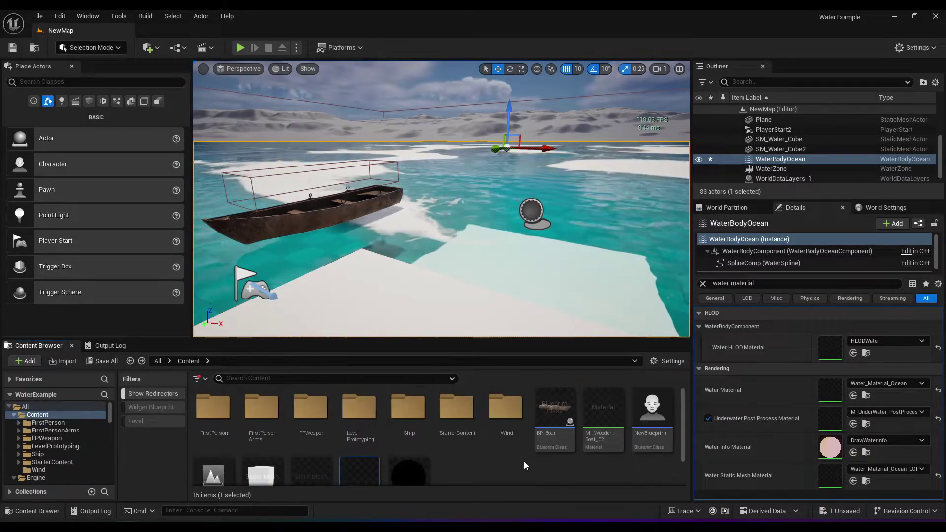
double_click(360, 471)
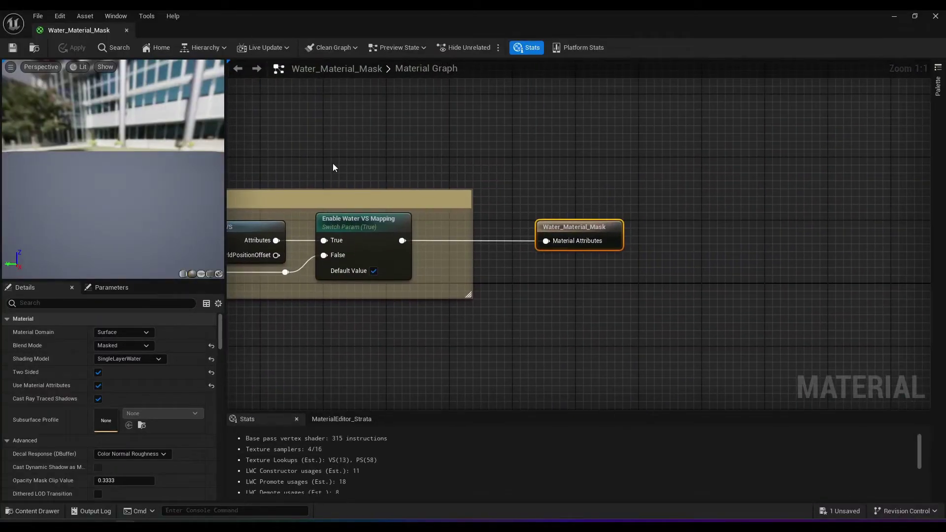
scroll(333, 168, down, 2)
right_drag(333, 167, 522, 175)
right_drag(398, 170, 879, 158)
right_drag(567, 148, 638, 148)
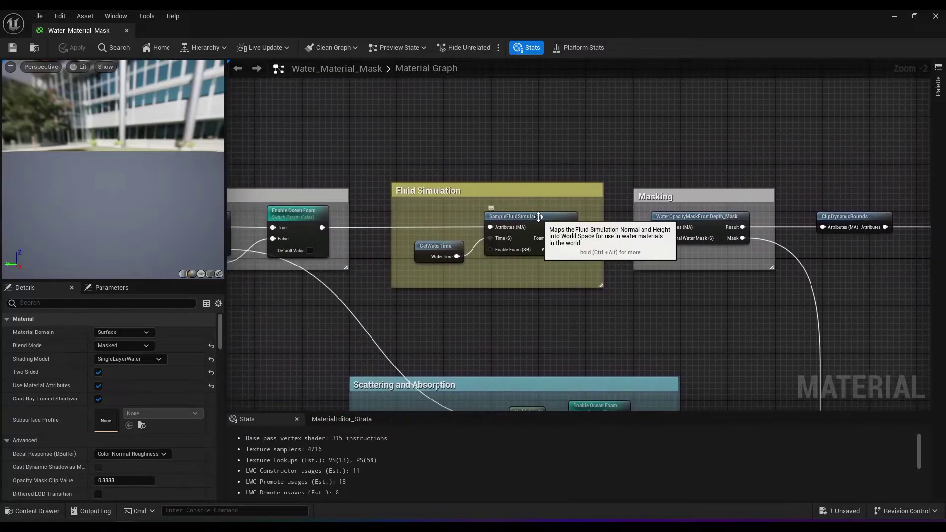
double_click(538, 217)
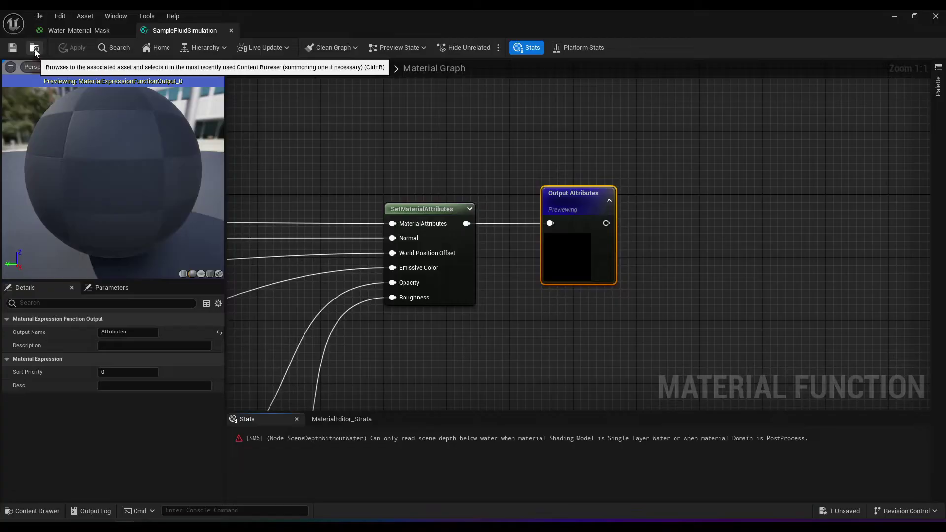
Locate the SampleFluidSimulation asset in the engine's water functions and copy it into the project's Content folder
click(891, 19)
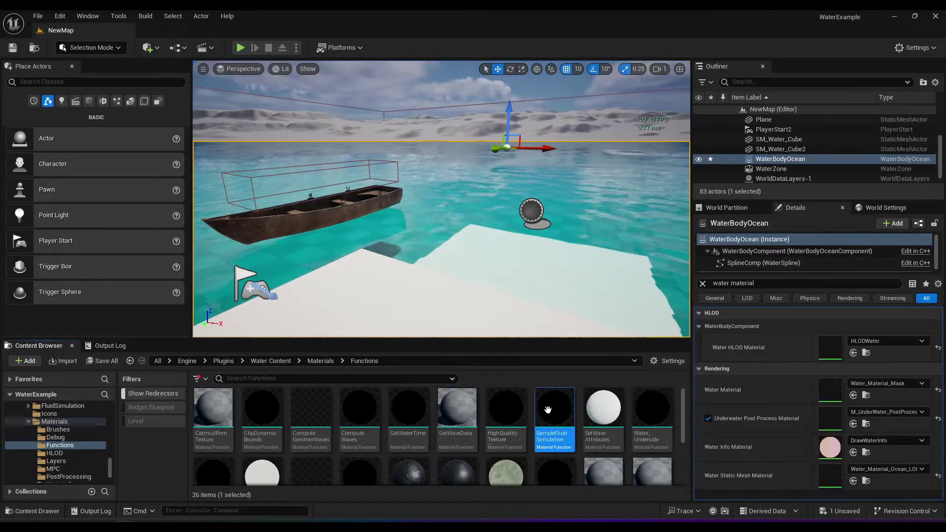
mouse_move(555, 411)
key(alt+Left)
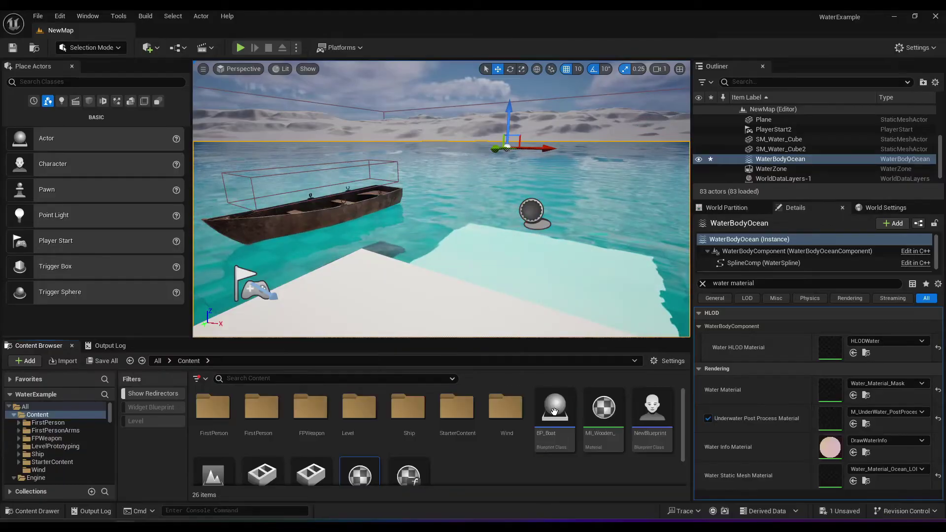
scroll(551, 412, down, 3)
click(472, 446)
key(ctrl+v)
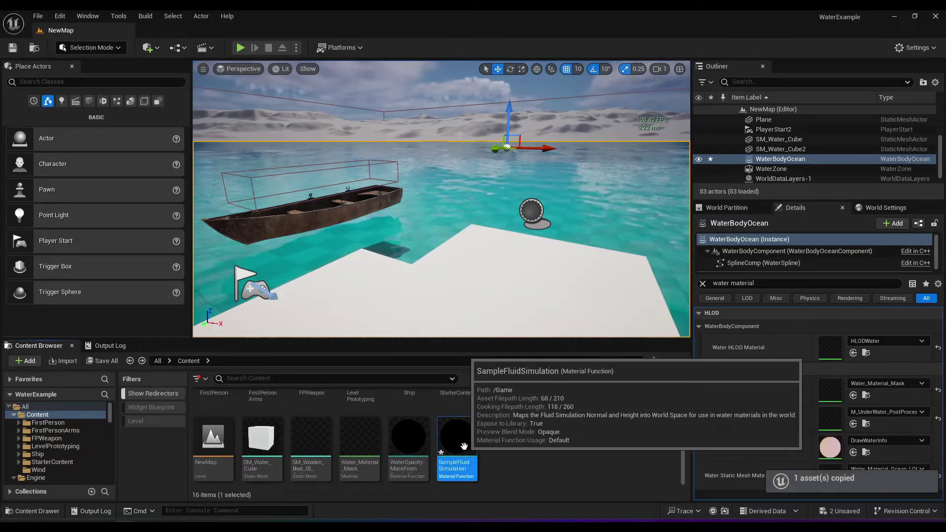
Rename the copied material function in the Content folder as SampleFluidSimulation_Custom
key(F2)
key(End)
text(_)
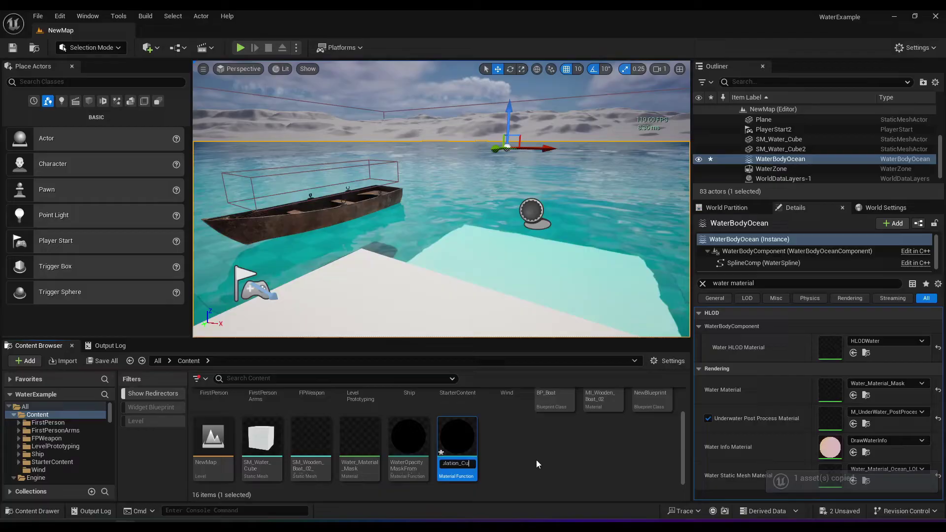
key(Return)
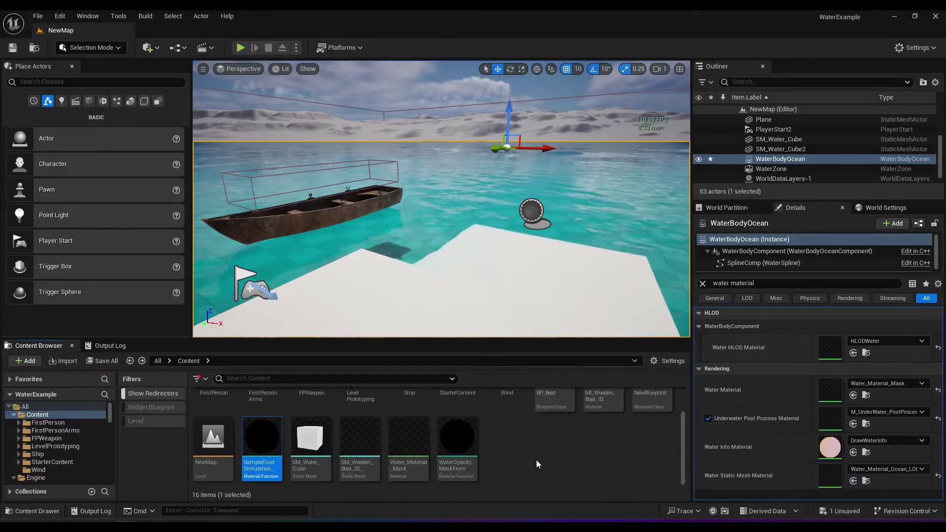
Add a SampleFluidSimulation_Custom node to the Water_Material_Mask graph and place it just above the Fluid Simulation section
key(alt+Tab)
click(231, 31)
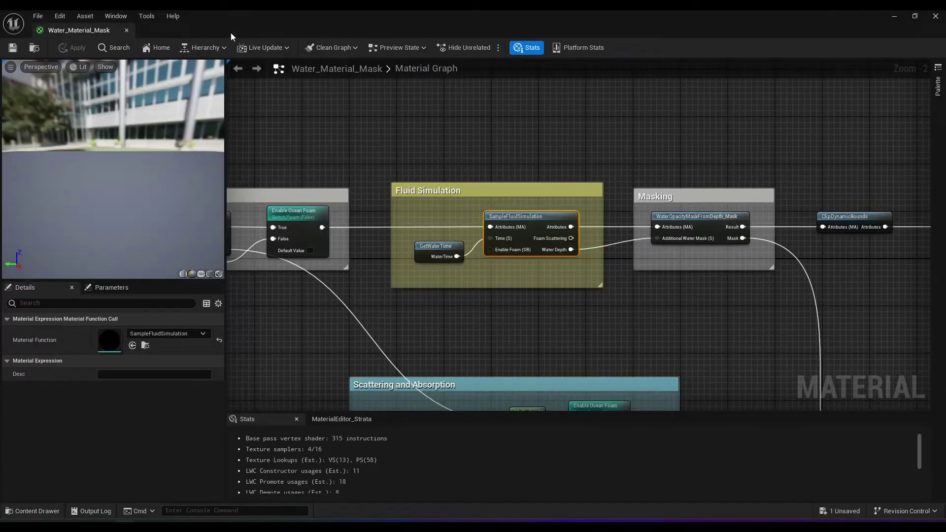
scroll(438, 168, up, 1)
click(475, 160)
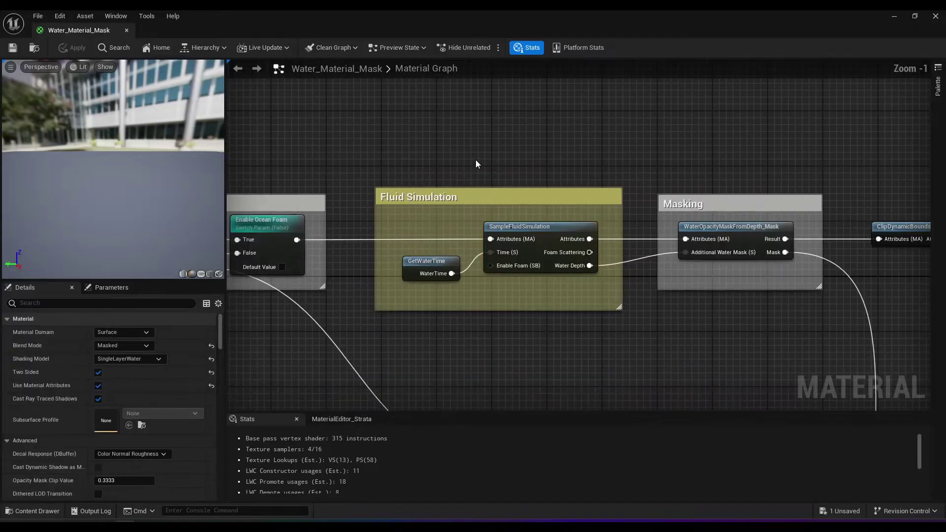
right_click(486, 147)
text(samplefluid)
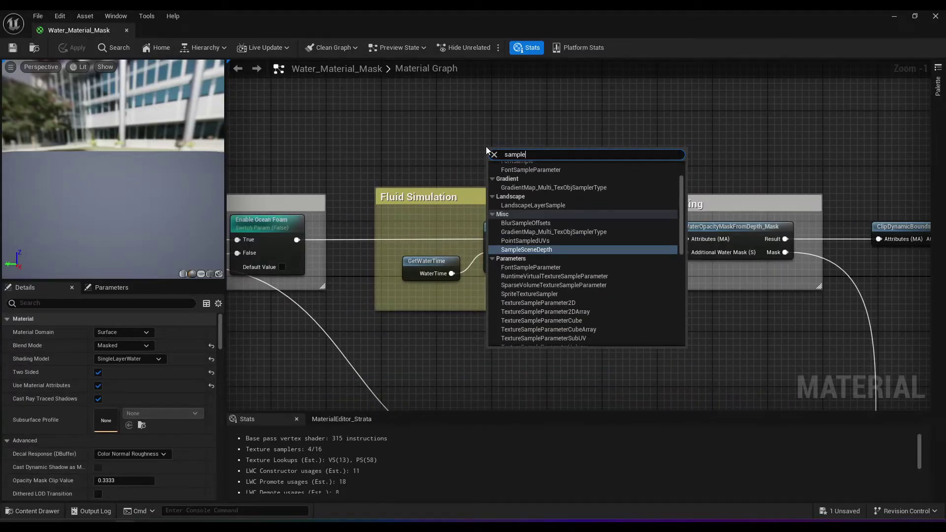
key(Down)
key(Return)
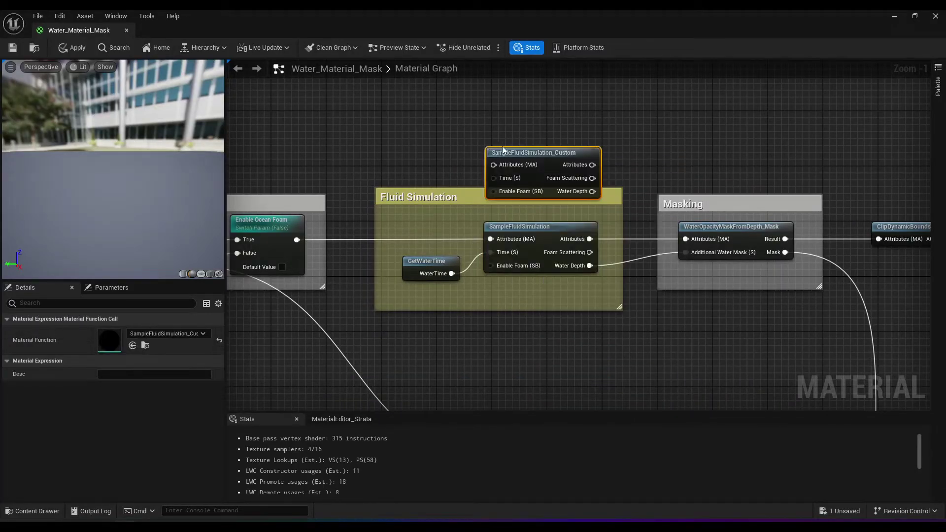
drag(543, 157, 541, 130)
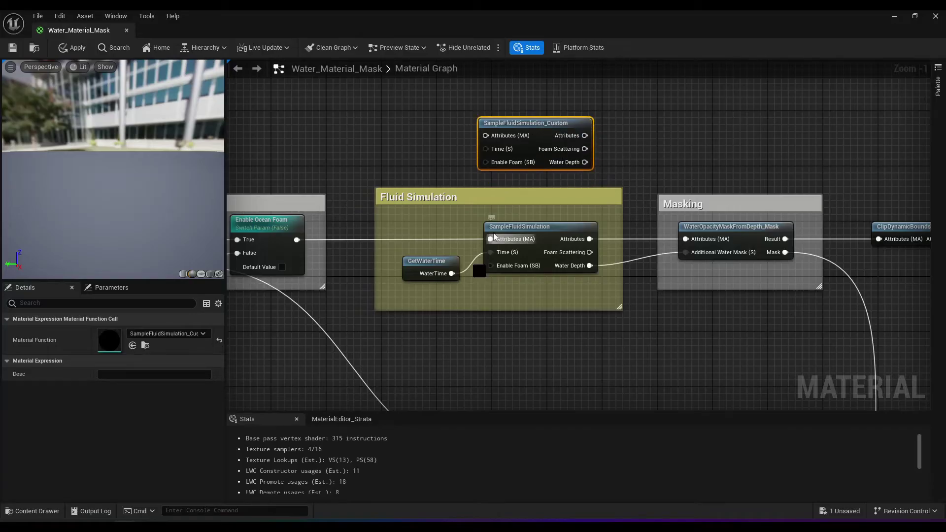
Transfer the Attributes, Time and Water Depth connections from SampleFluidSimulation to SampleFluidSimulation_Custom and delete the original node
ctrl+drag(491, 239, 486, 136)
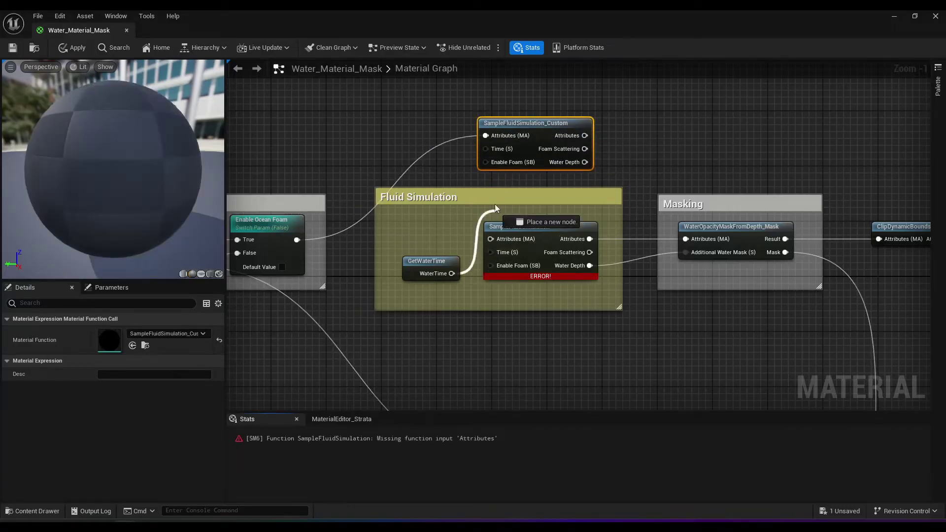
ctrl+drag(593, 240, 581, 139)
ctrl+drag(593, 263, 585, 164)
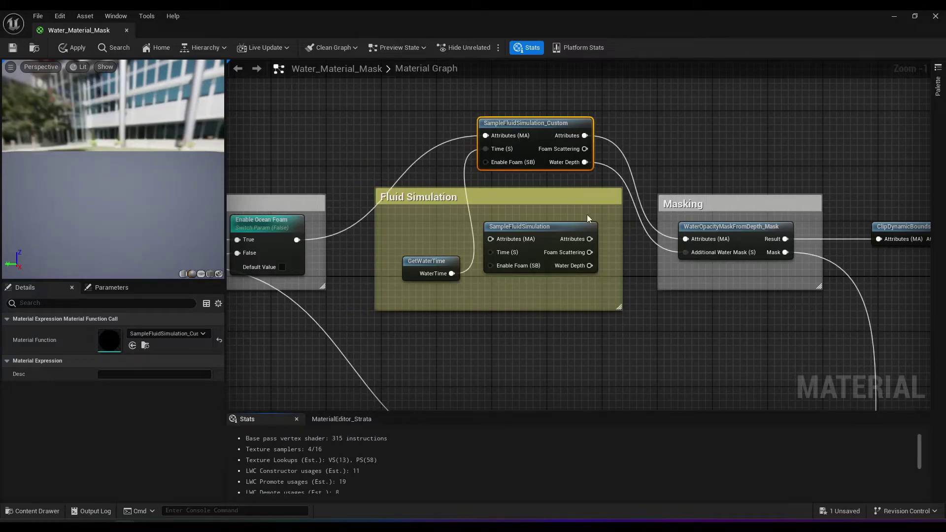
click(583, 228)
key(Delete)
Align SampleFluidSimulation_Custom within the Fluid Simulation section by straightening its Attributes connection, and save Water_Material_Mask
right_click(689, 240)
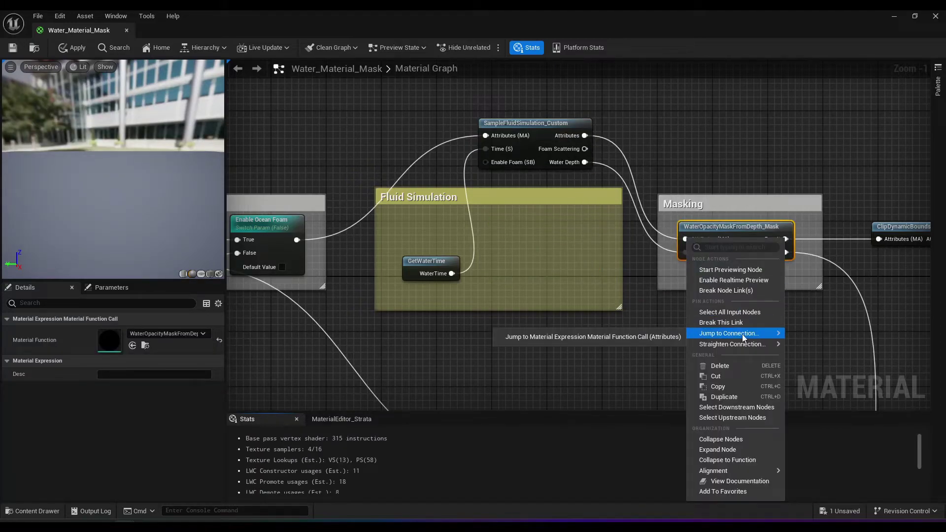
click(667, 349)
drag(579, 233, 585, 232)
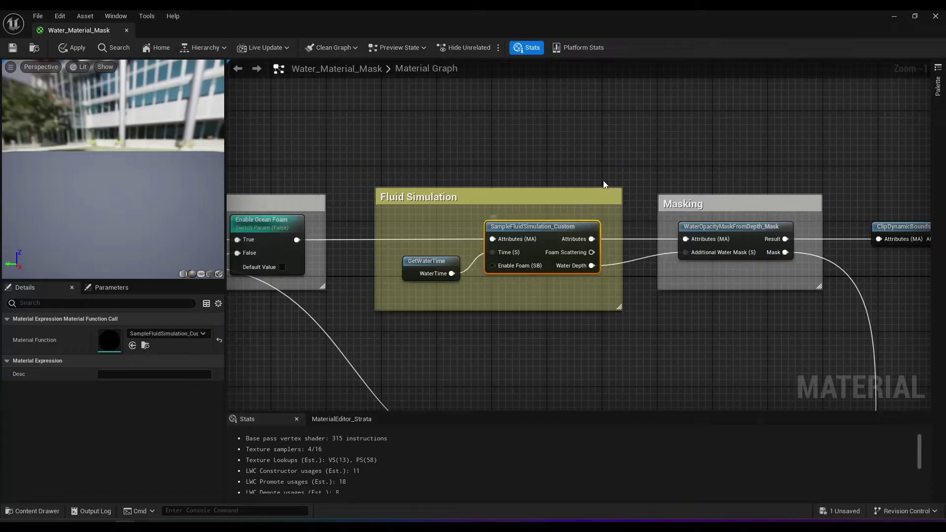
click(13, 49)
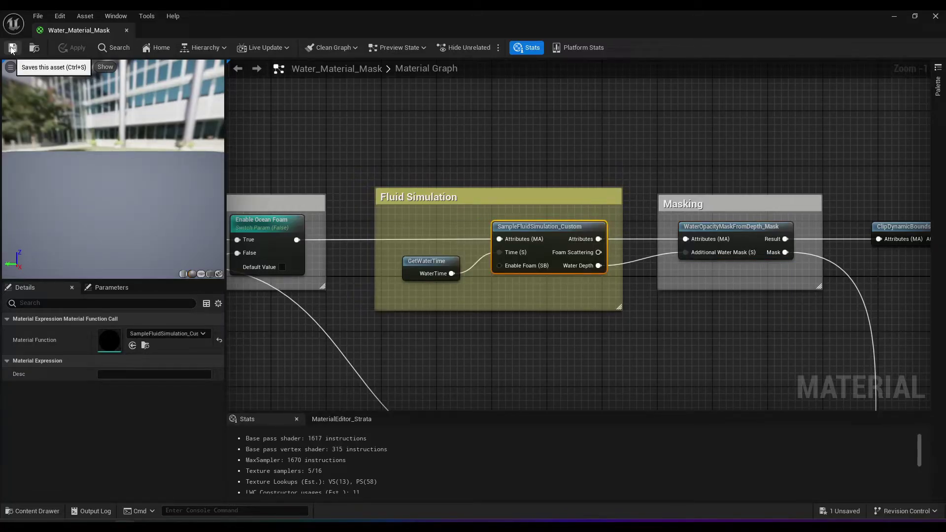
Open the SampleFluidSimulation_Custom function and set the Static Bool in its Foam Switch section to true
double_click(561, 230)
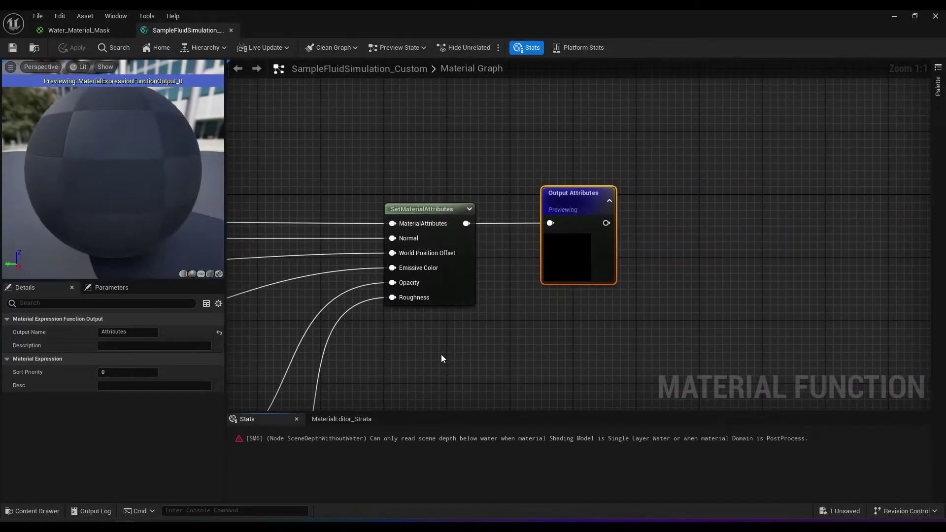
right_drag(439, 345, 837, 98)
scroll(592, 252, down, 3)
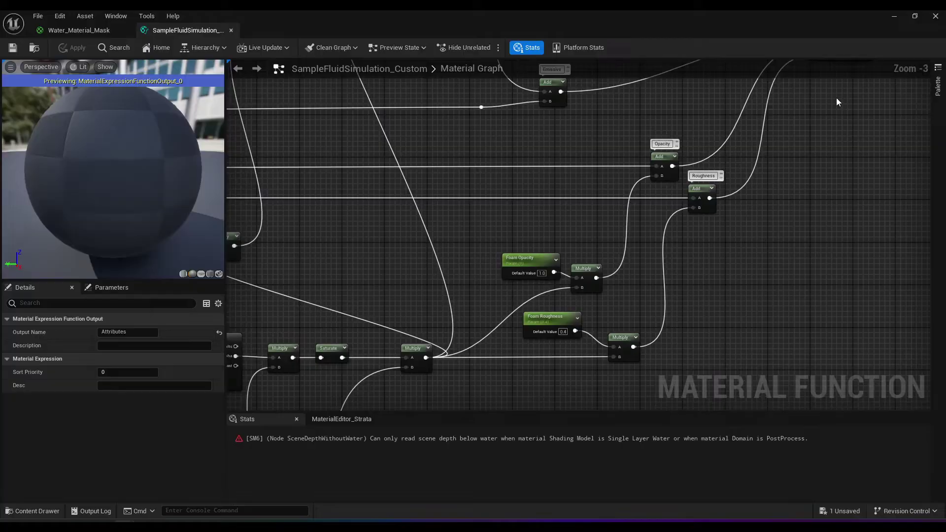
right_drag(496, 309, 924, 0)
right_drag(638, 120, 856, 84)
scroll(515, 265, up, 4)
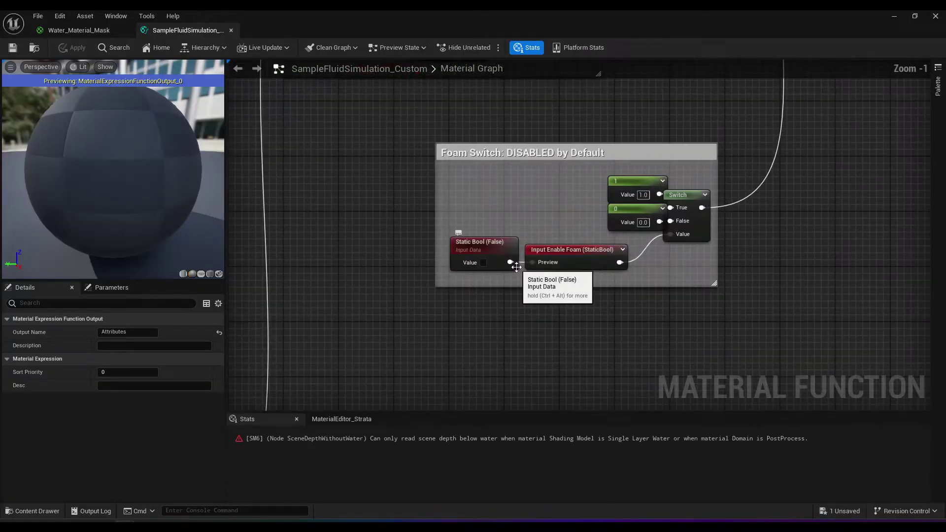
click(478, 261)
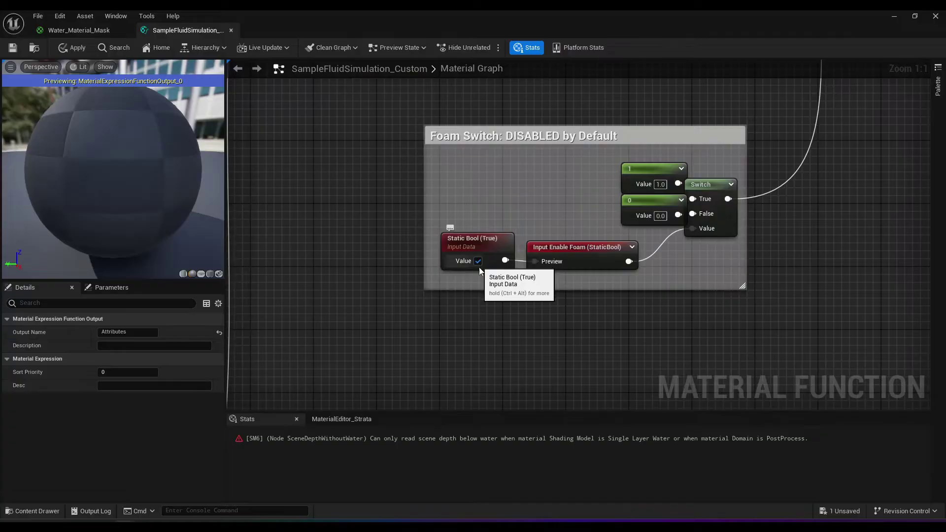
Add a DistanceToNearestSurface node below the Sim Flowmap Detection parameter and feed it into a Divide node with B set to 32
scroll(486, 320, down, 1)
right_drag(486, 320, 765, 146)
scroll(542, 289, down, 1)
right_drag(491, 273, 803, 183)
right_drag(506, 288, 517, 249)
right_drag(445, 331, 440, 290)
right_click(401, 296)
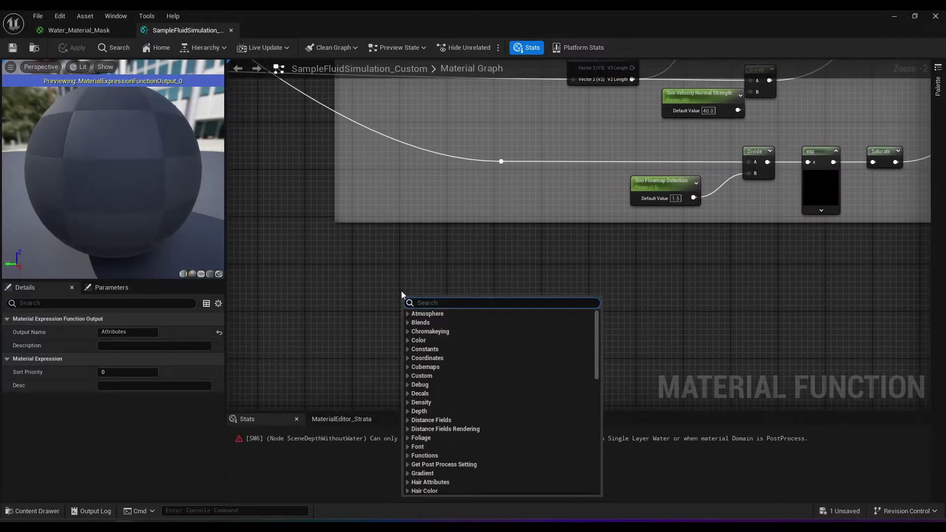
text(nearest)
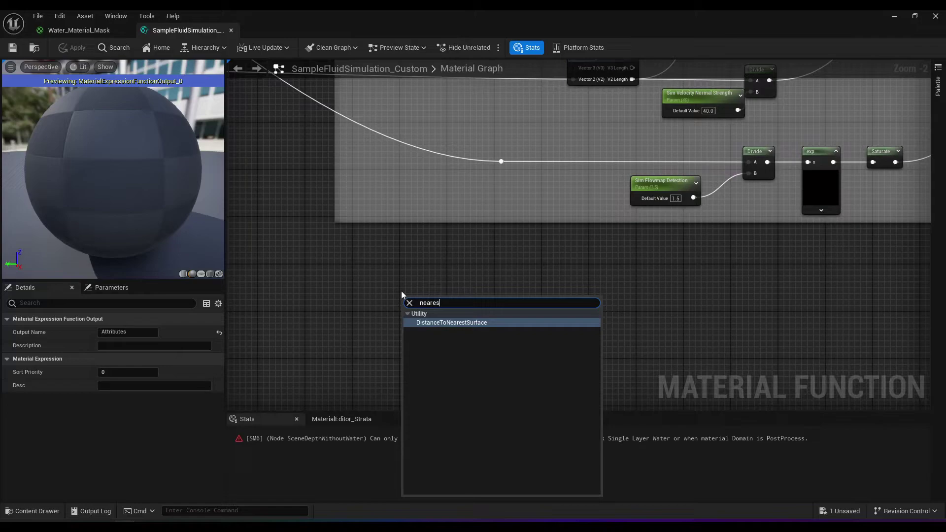
key(Return)
text(divide)
drag(471, 311, 522, 319)
key(Return)
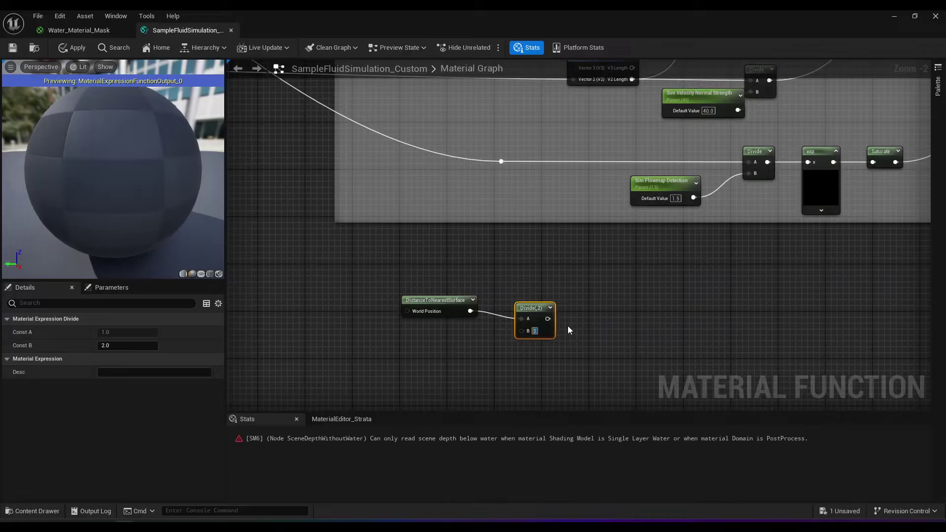
click(569, 327)
drag(533, 310, 534, 304)
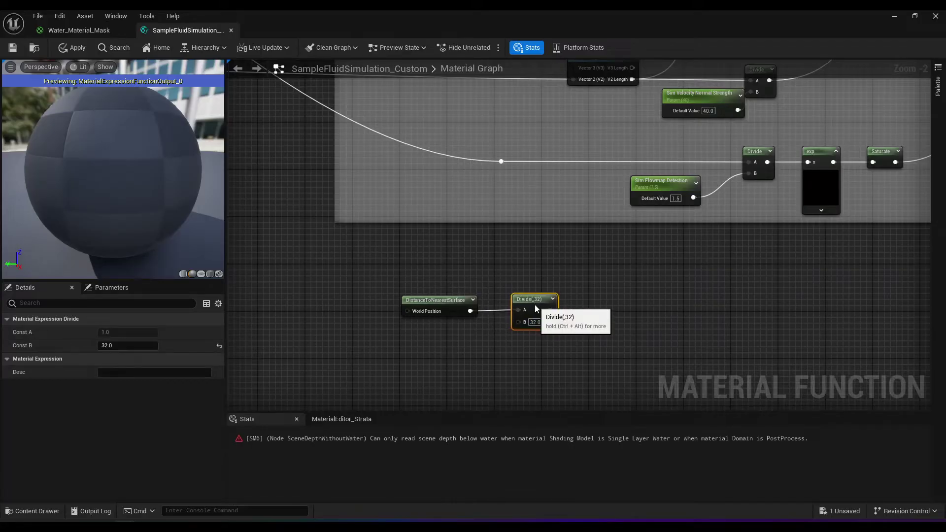
Extend the distance chain with a Saturate node after the Divide by 32, followed by a Multiply node
drag(468, 286, 614, 270)
text(sat)
key(Return)
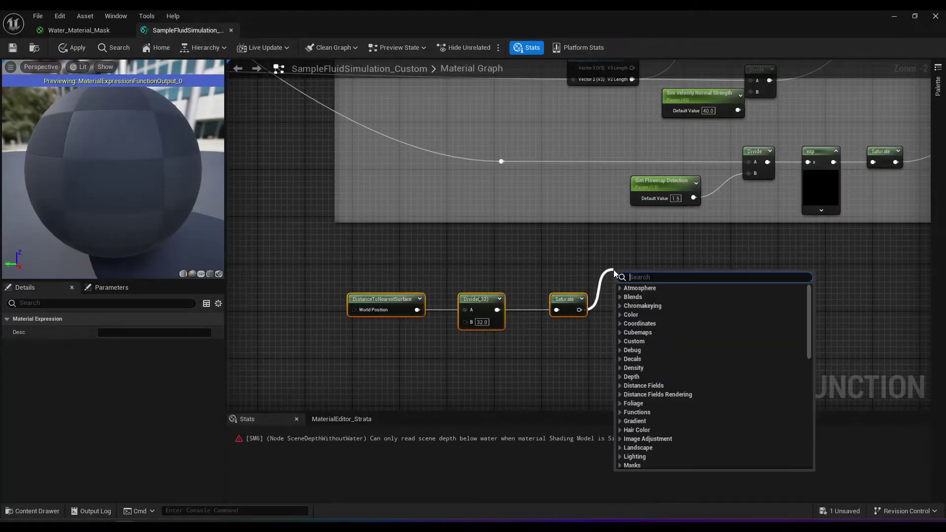
text(mul)
key(Return)
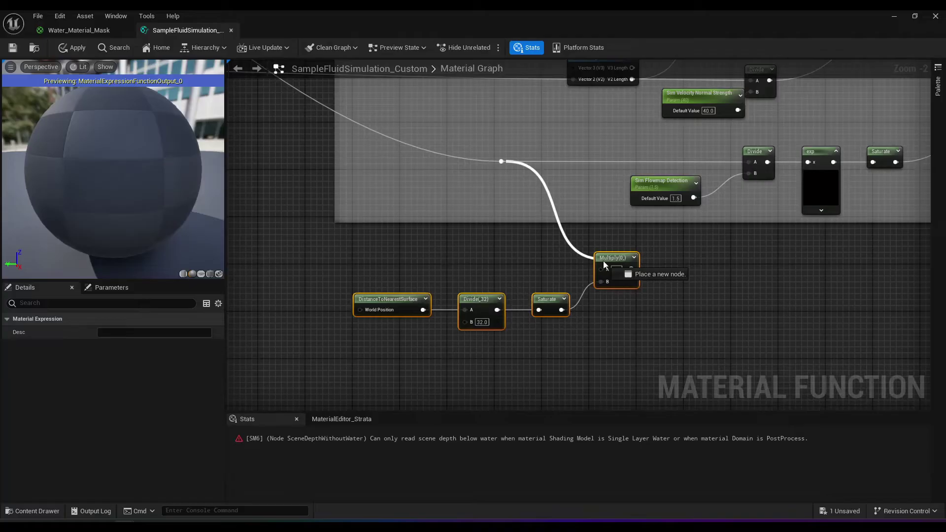
Connect the Multiply output to the flowmap Divide's A input, move the new nodes into the comment section and enlarge that section downward
drag(623, 269, 710, 193)
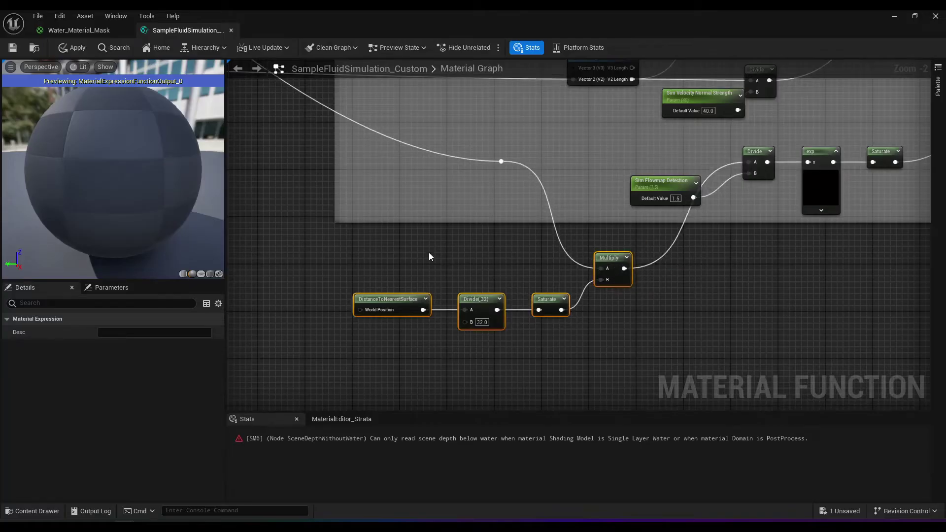
drag(619, 290, 618, 178)
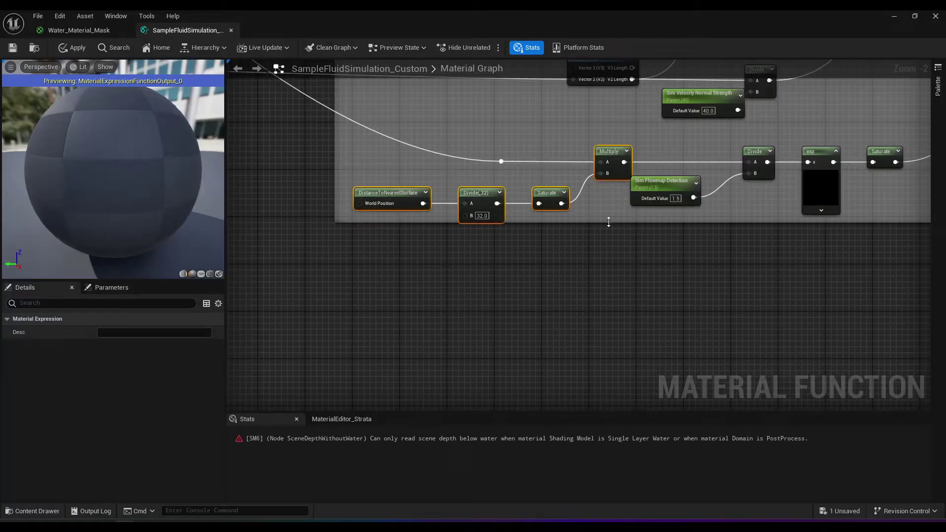
drag(607, 225, 608, 256)
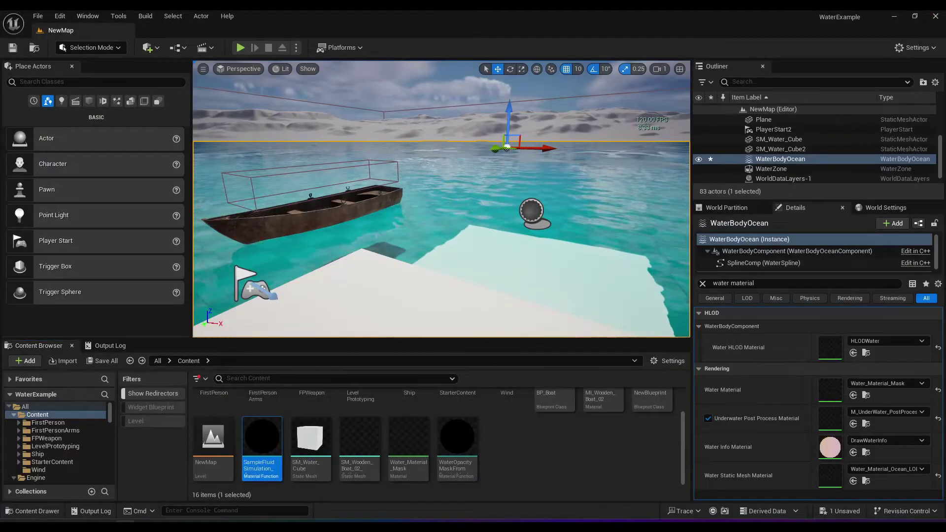
Select BP_FluidSim_01 in the level and turn off Follow Player in its Simulation settings
click(532, 211)
click(703, 285)
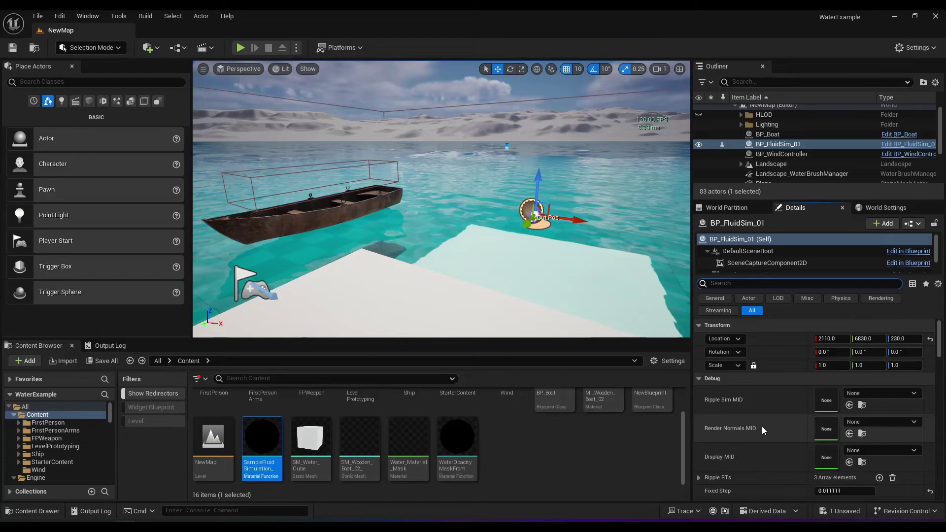
scroll(764, 424, down, 10)
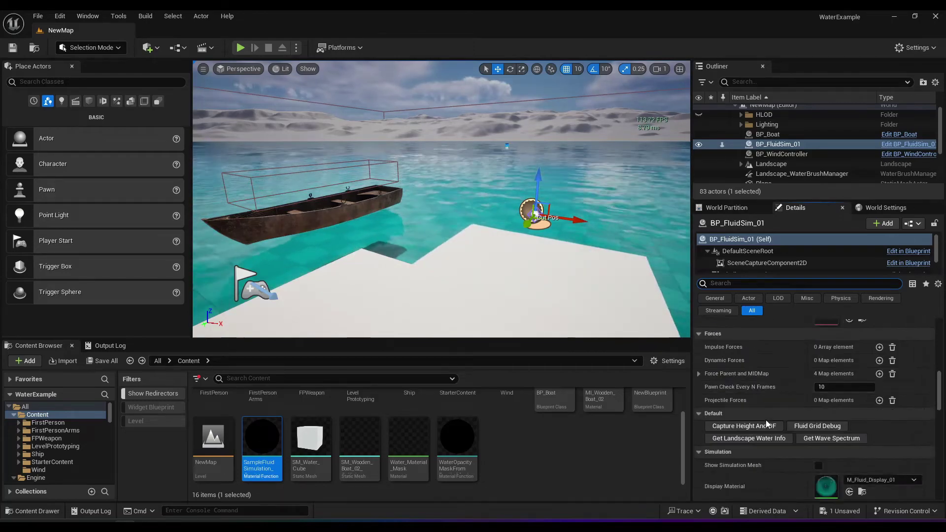
scroll(766, 424, down, 5)
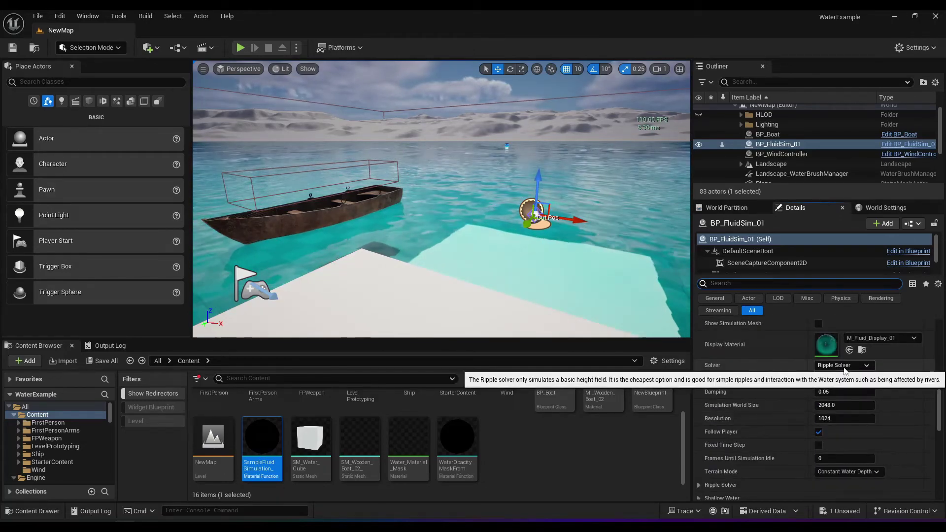
scroll(904, 385, down, 2)
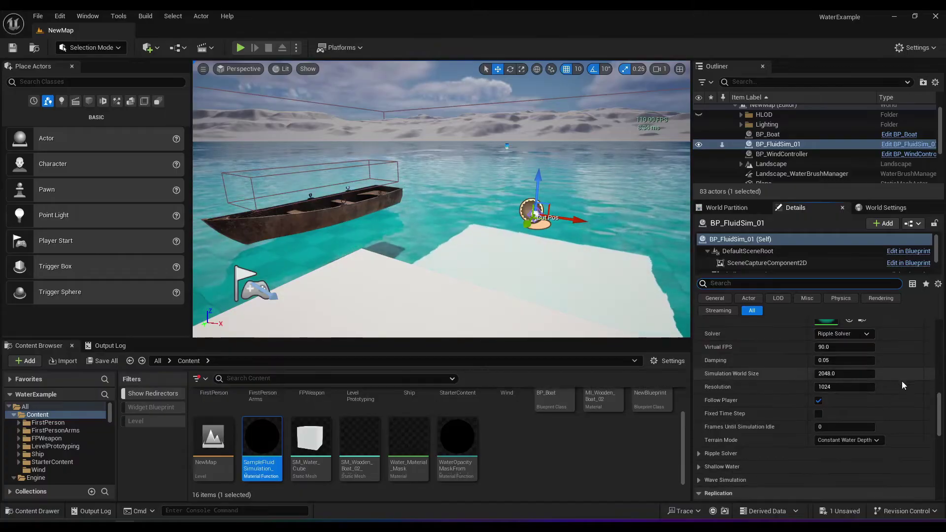
click(819, 401)
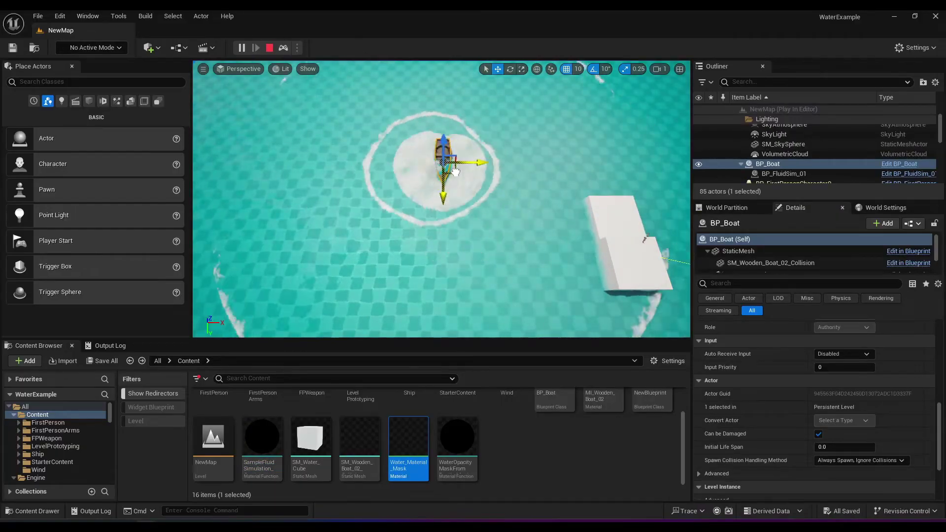
Move BP_Boat across the ocean in the running game to test its ripples and foam, and stop the play session
drag(421, 192, 459, 217)
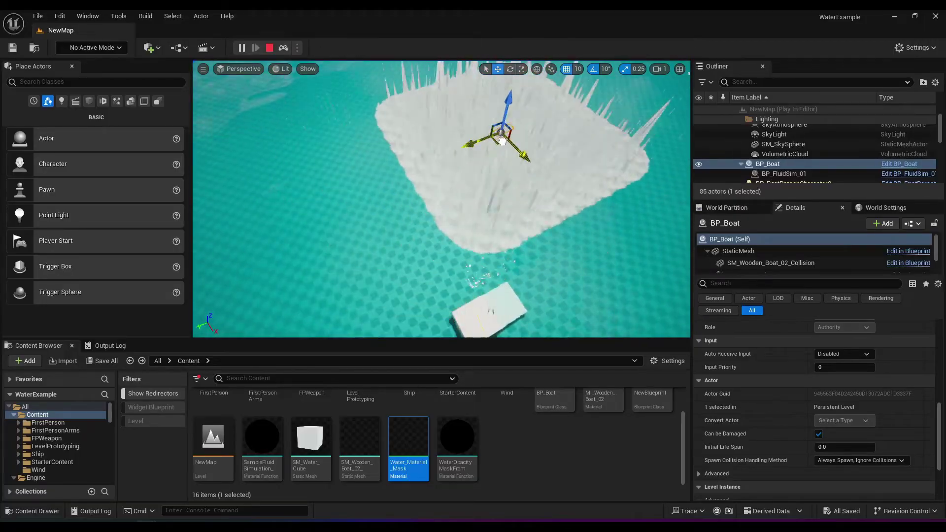
key(Escape)
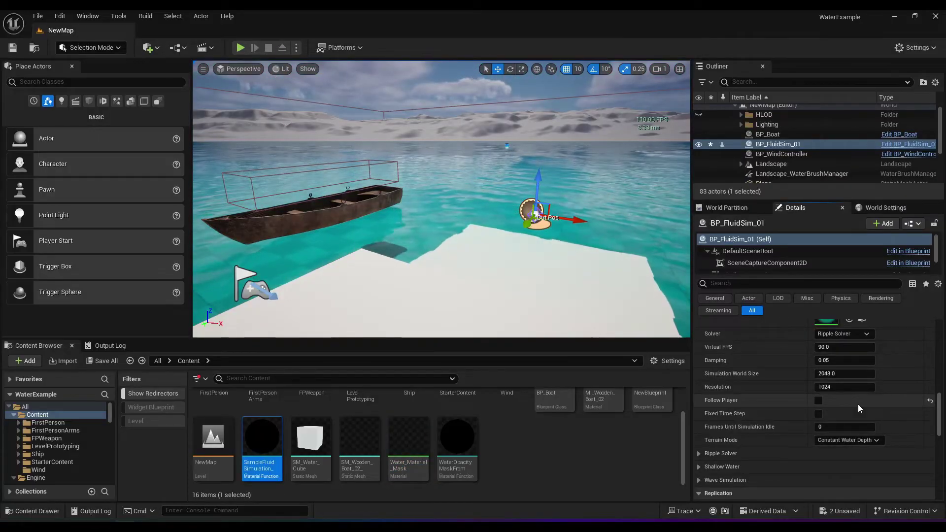
Switch BP_FluidSim_01's solver to Shallow Water, with Simulation World Size 131072 and Resolution 2048
click(848, 334)
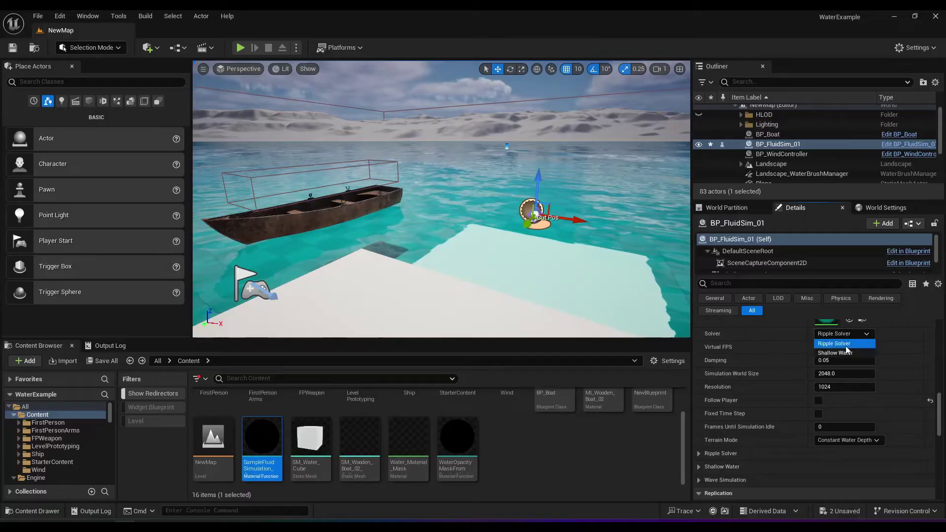
click(842, 348)
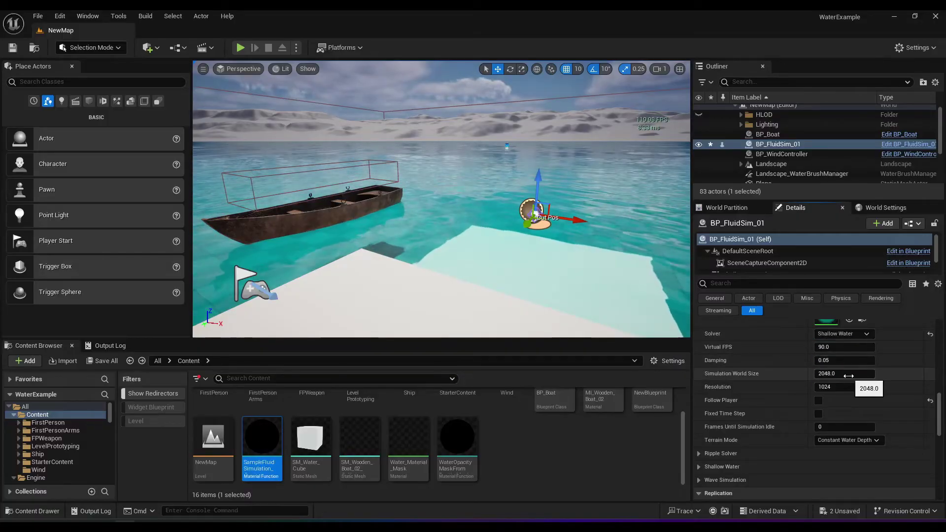
text(131)
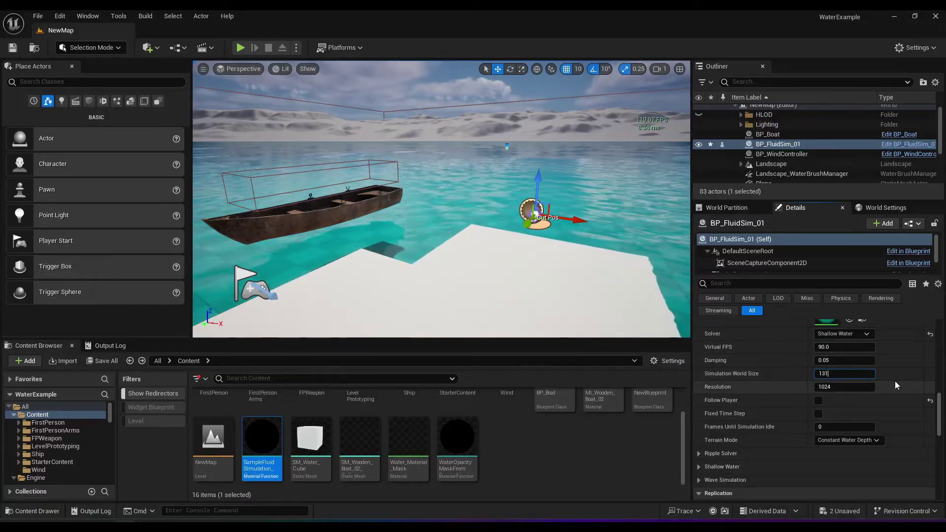
text(072)
key(Return)
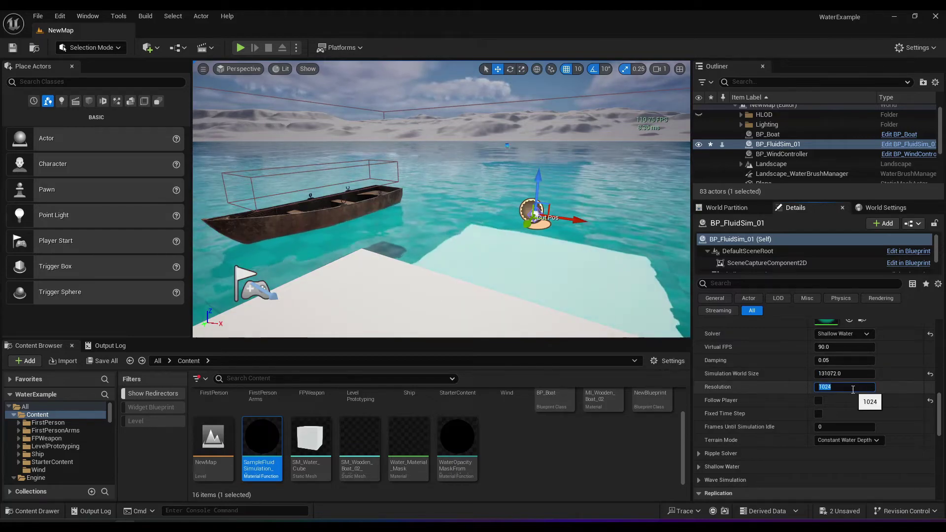
scroll(788, 407, up, 3)
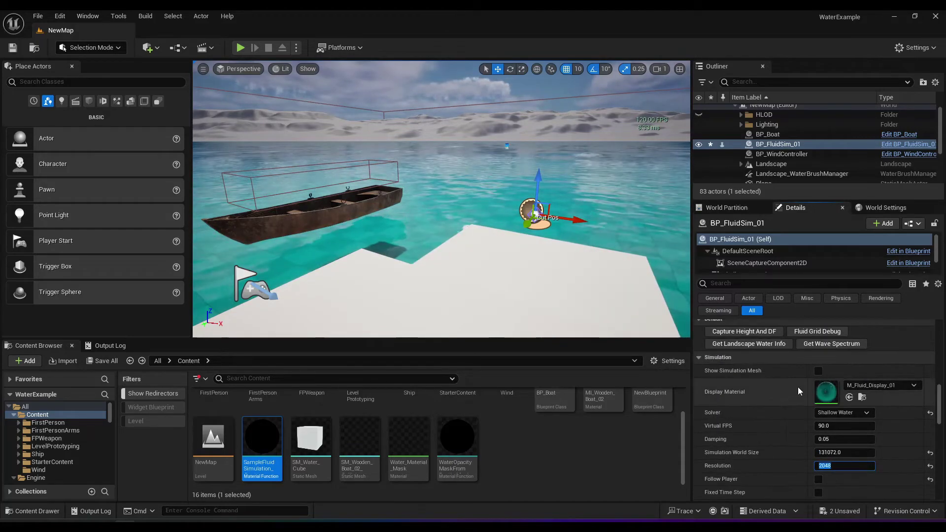
Show BP_FluidSim_01's simulation mesh and try a Simulation World Size of 4096 to compare its coverage of the ocean
click(818, 371)
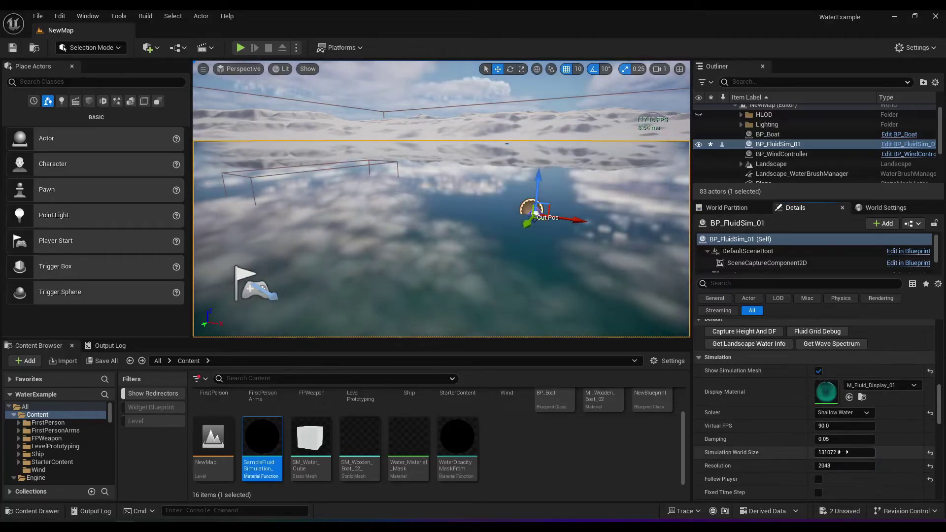
click(847, 453)
text(4096)
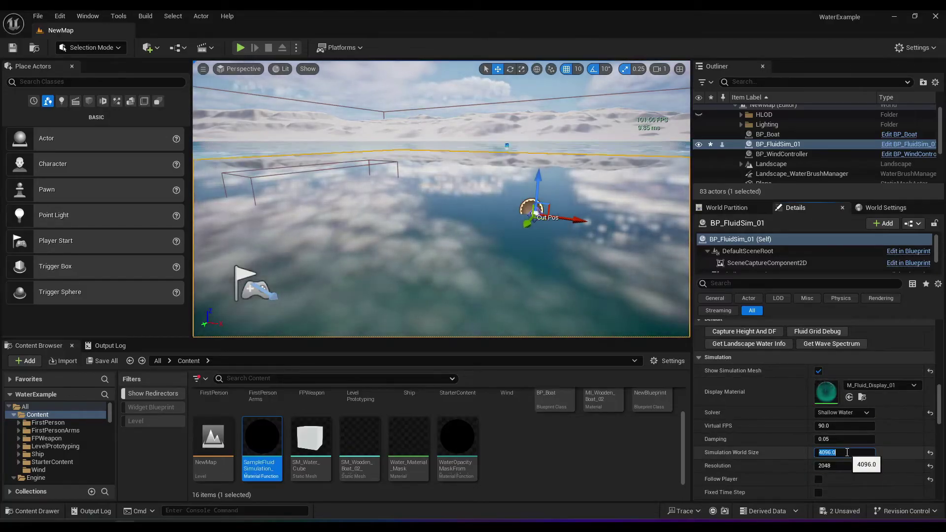
key(Return)
right_drag(441, 199, 446, 237)
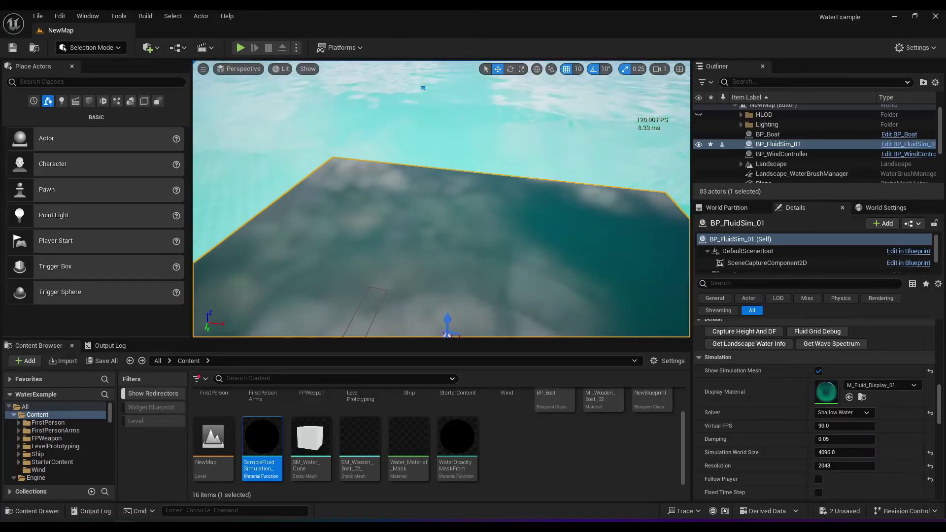
key(ctrl+z)
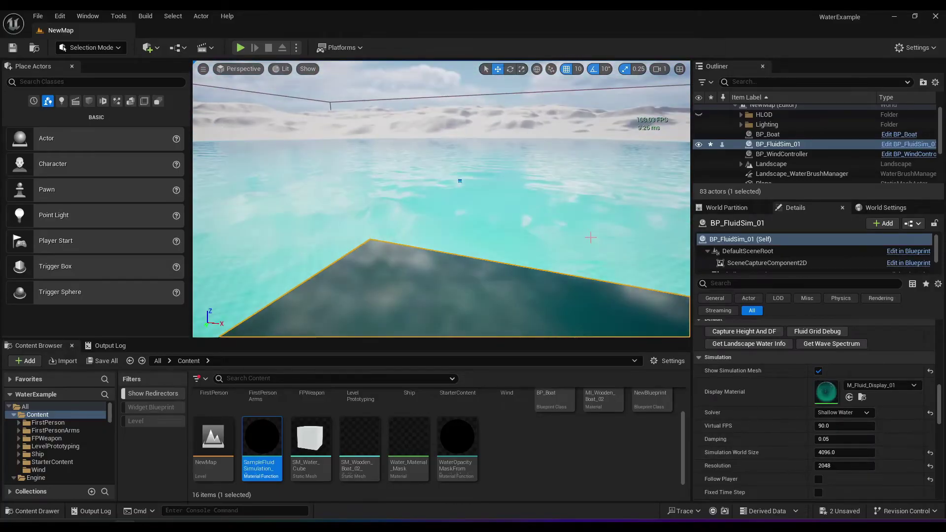
mouse_move(591, 238)
right_down()
mouse_move(596, 222)
mouse_move(594, 276)
mouse_move(582, 278)
mouse_move(582, 241)
right_up()
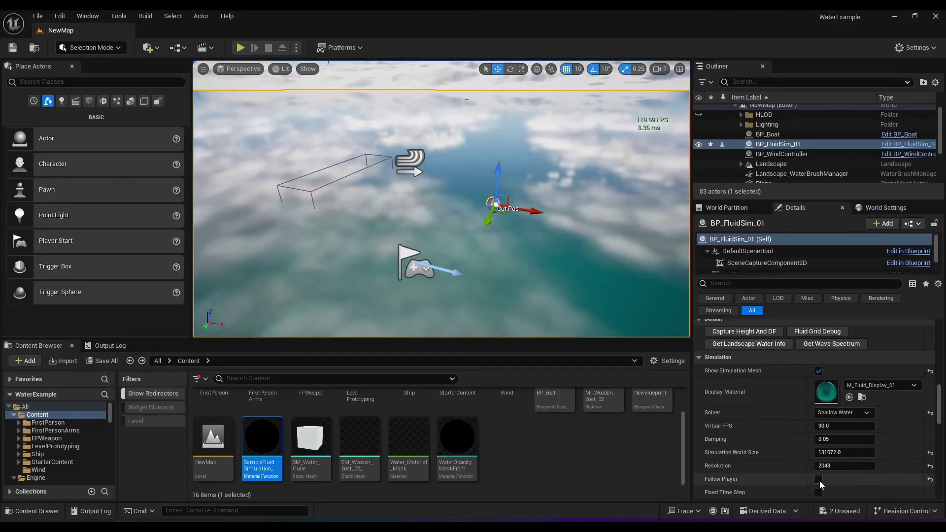
Run the level to test how the boat disturbs the ocean with the Shallow Water solver, and stop the play session
scroll(820, 481, down, 3)
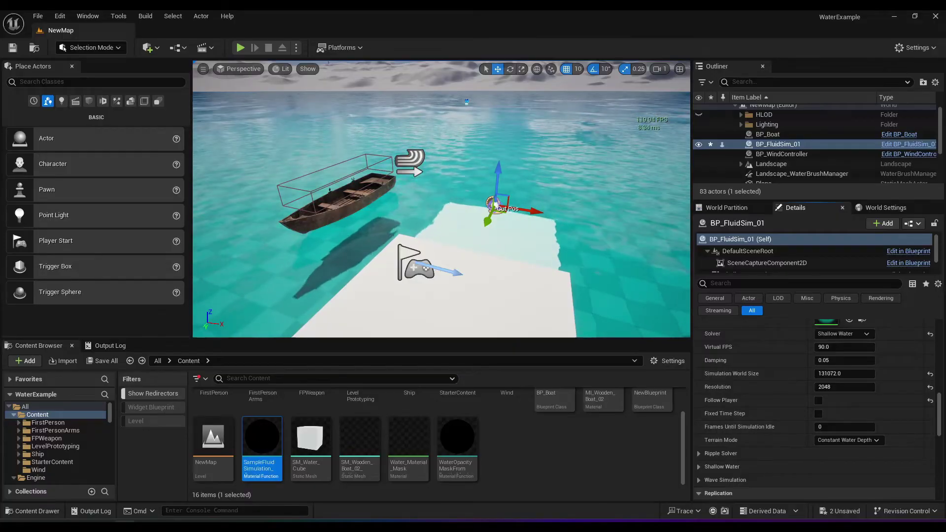
key(w)
right_drag(456, 185, 394, 194)
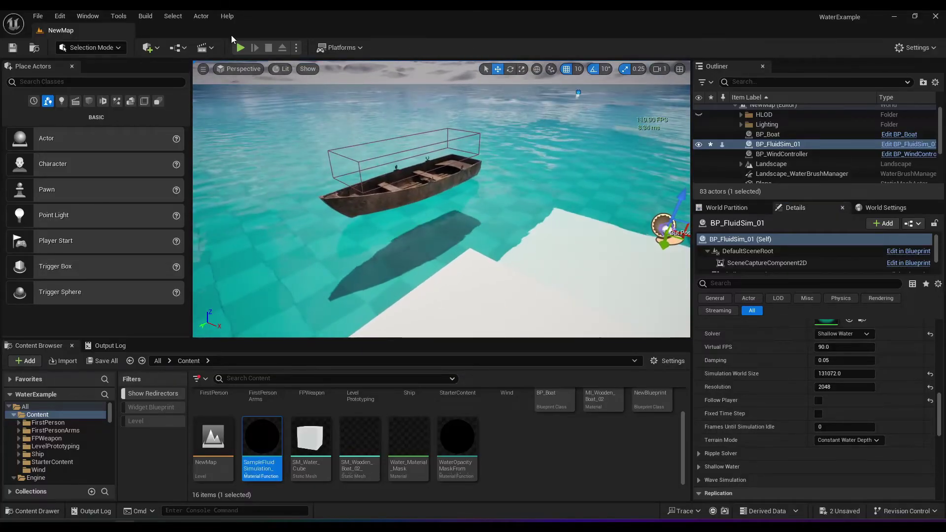
key(alt+p)
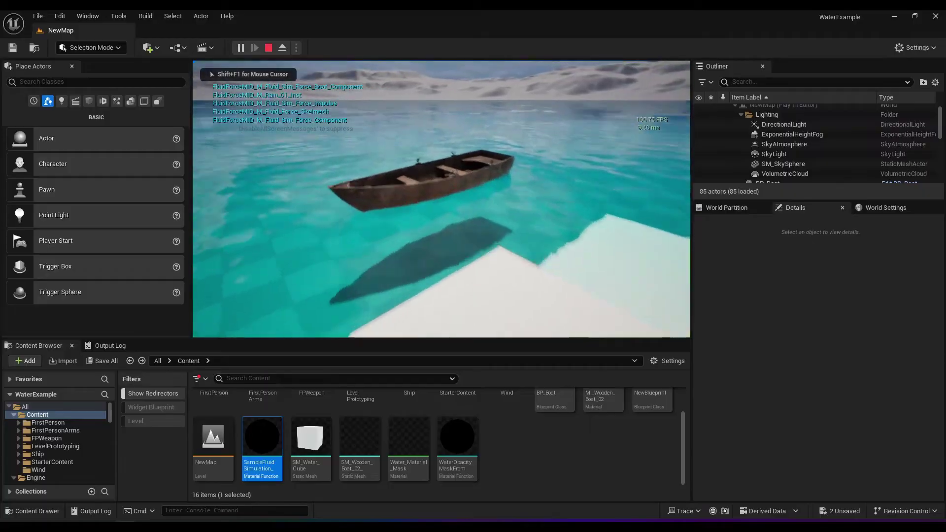
key(F8)
right_drag(467, 209, 510, 244)
key(e)
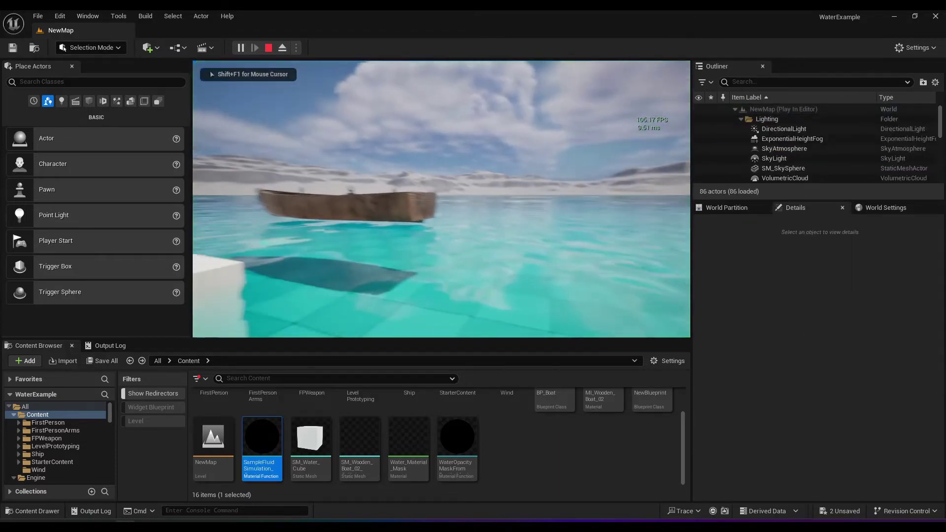
key(F8)
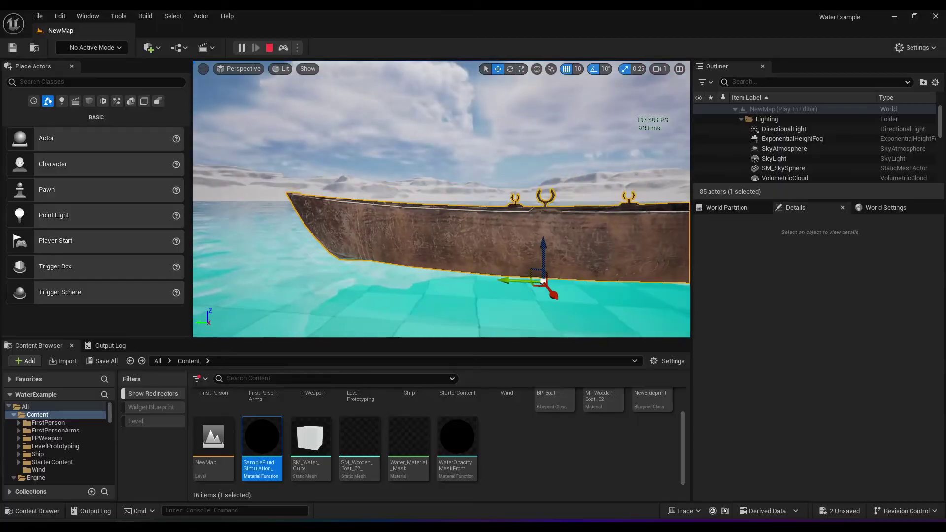
right_drag(442, 199, 503, 229)
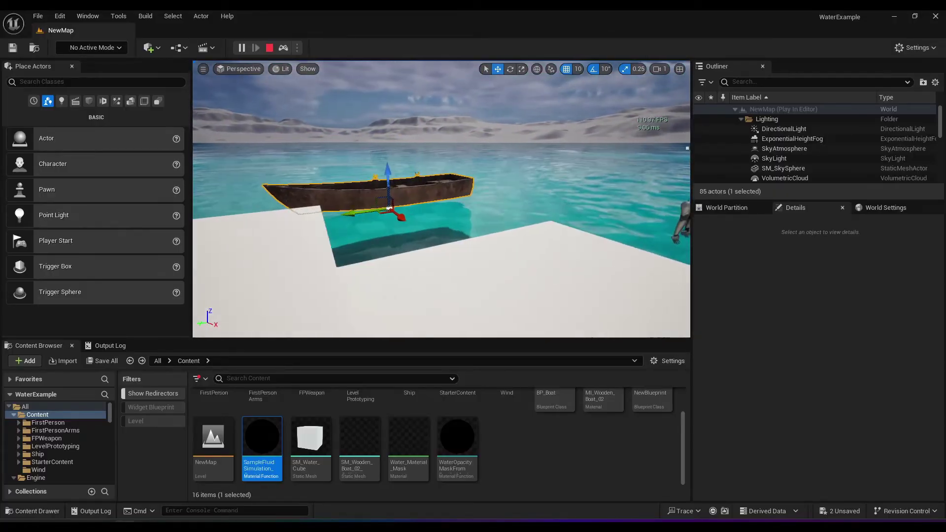
key(Escape)
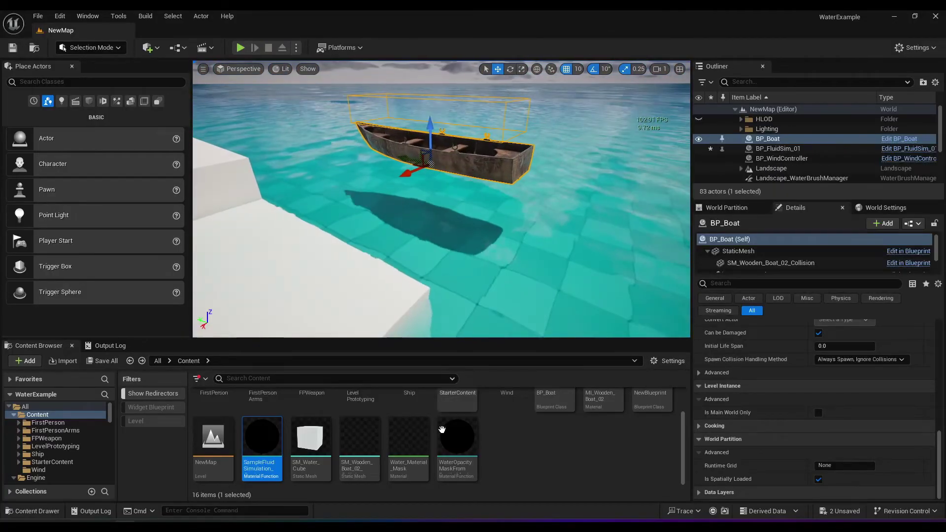
Create a material instance of Water_Material_Mask named Water_Material_Mask_Inst
click(408, 444)
right_click(416, 442)
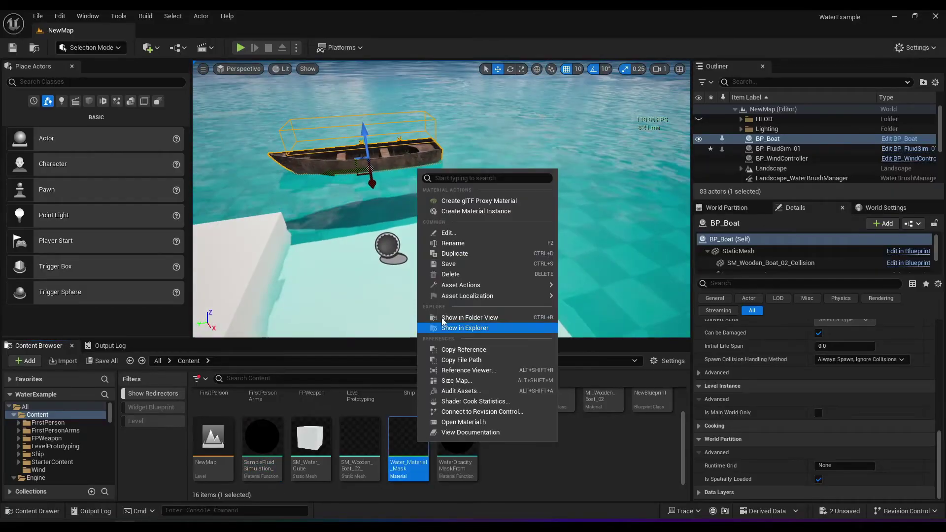
click(461, 211)
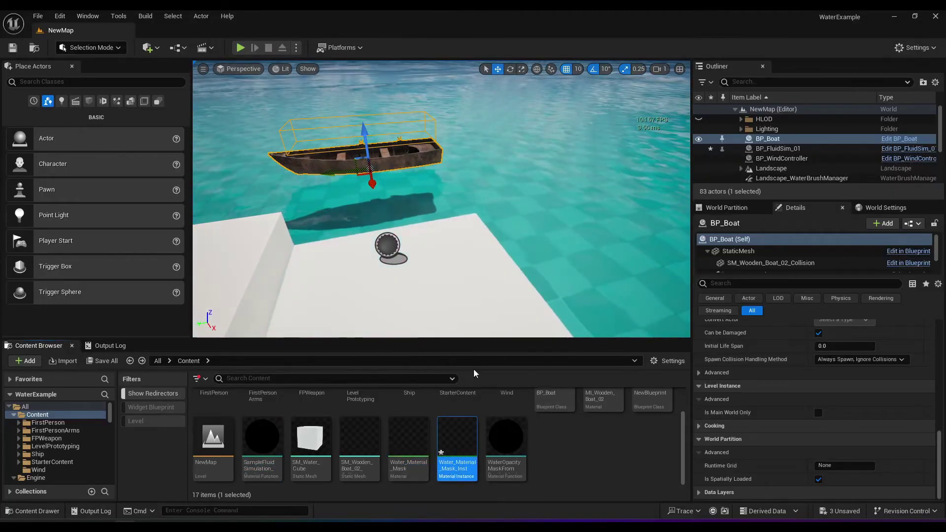
Assign Water_Material_Mask_Inst as the Water Material of WaterBodyOcean
click(542, 291)
scroll(868, 394, down, 6)
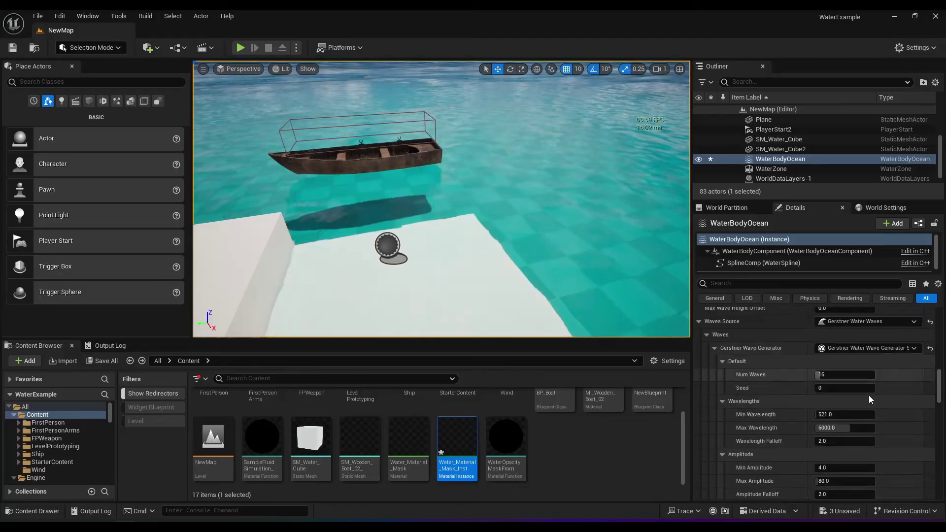
scroll(868, 396, down, 15)
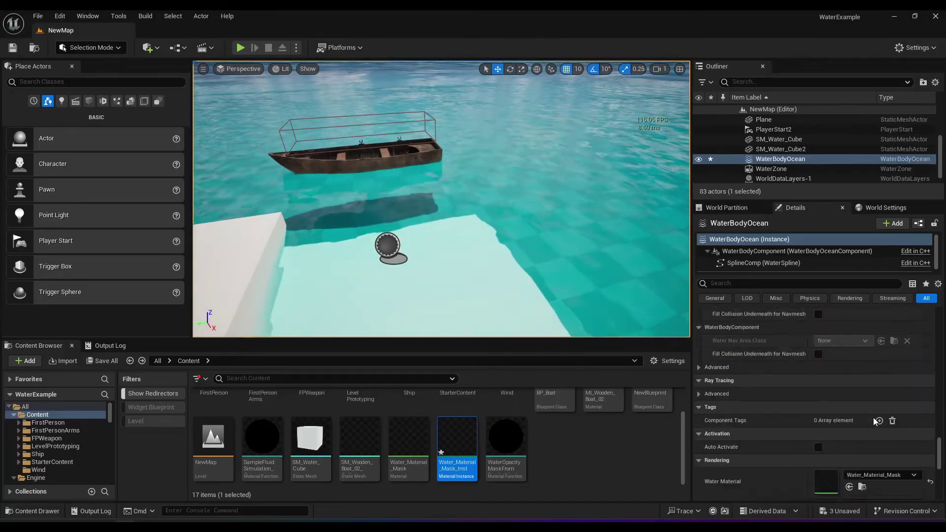
scroll(873, 419, down, 5)
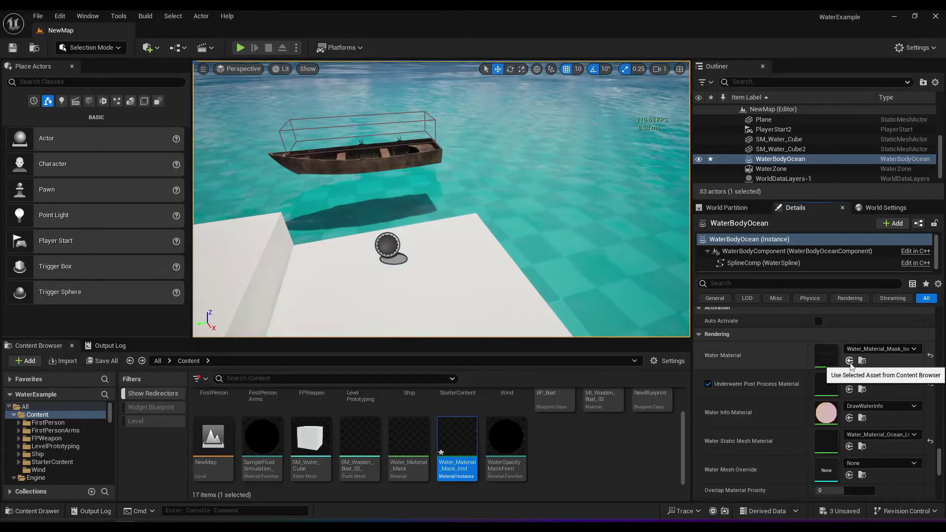
click(850, 361)
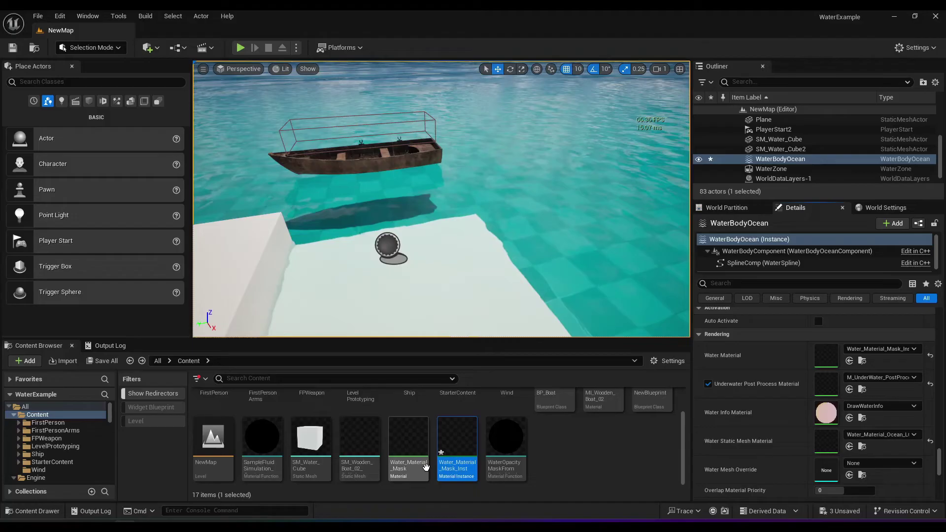
Override Fluid Displacement Multiplier with 0.25 in Water_Material_Mask_Inst and save the instance
double_click(457, 446)
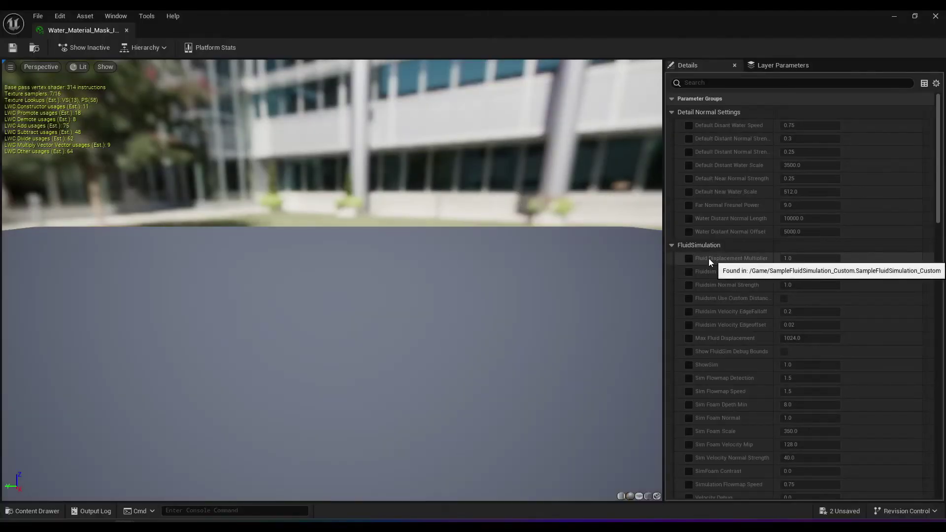
click(689, 258)
click(807, 261)
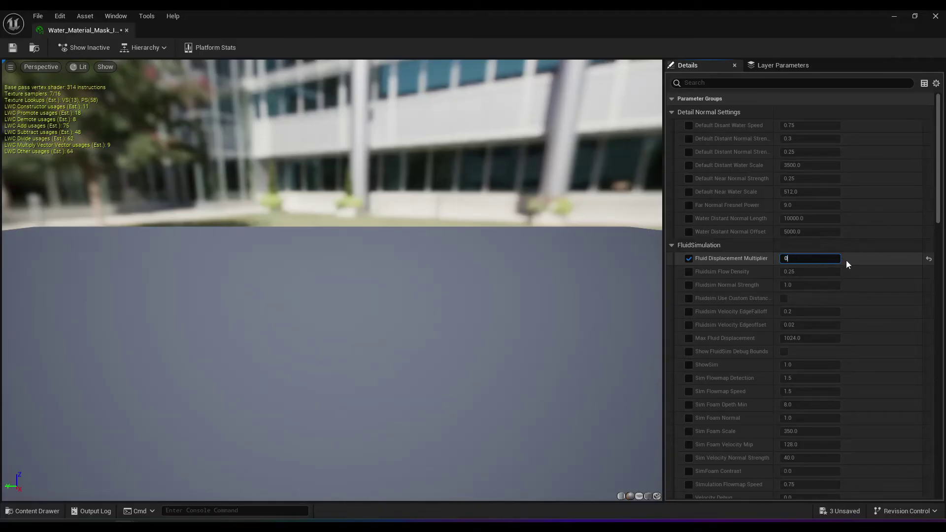
text(0.25)
key(Return)
click(13, 47)
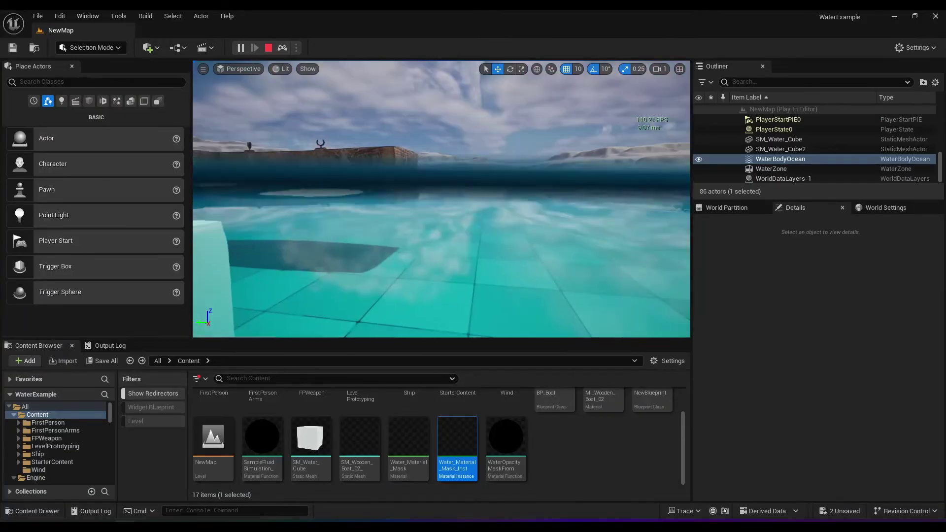
Test the boat's ripples and foam in the running game, stop the session and set BP_FluidSim_01's Resolution to 4096
key(s)
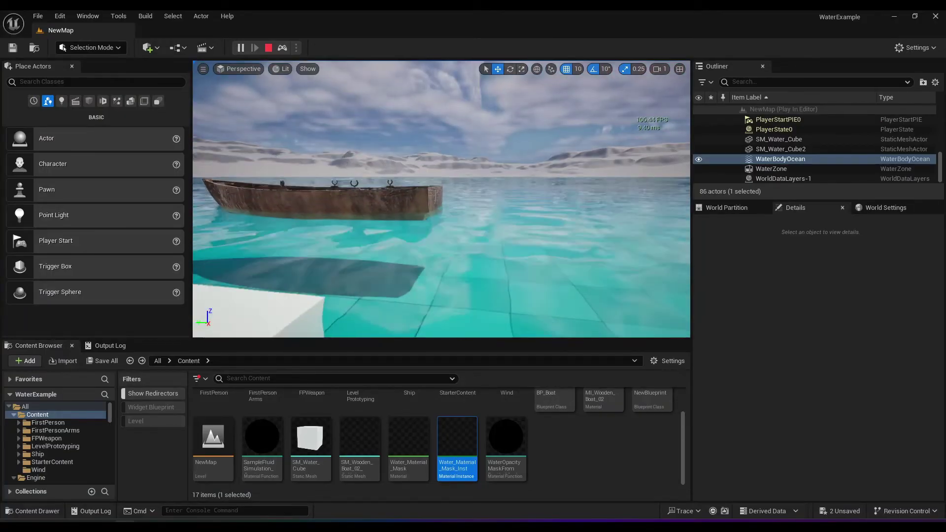
key(s)
key(F8)
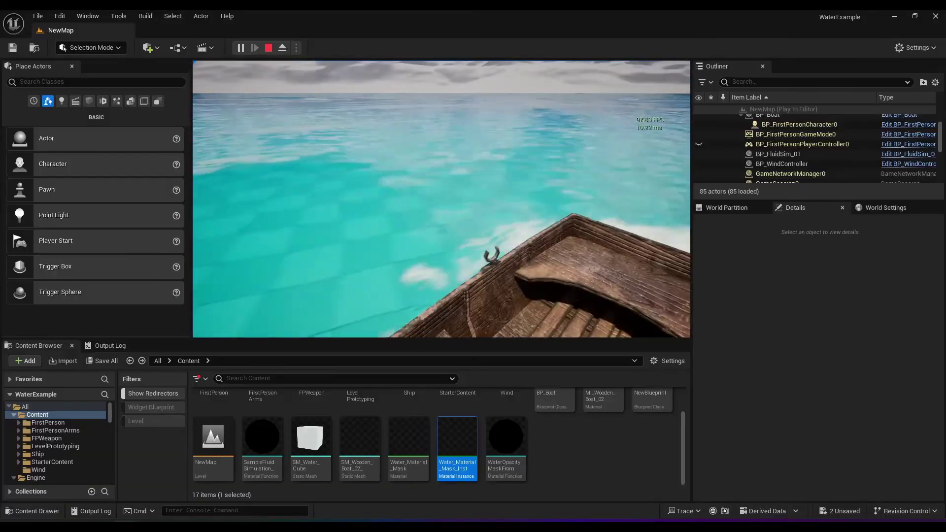
key(Escape)
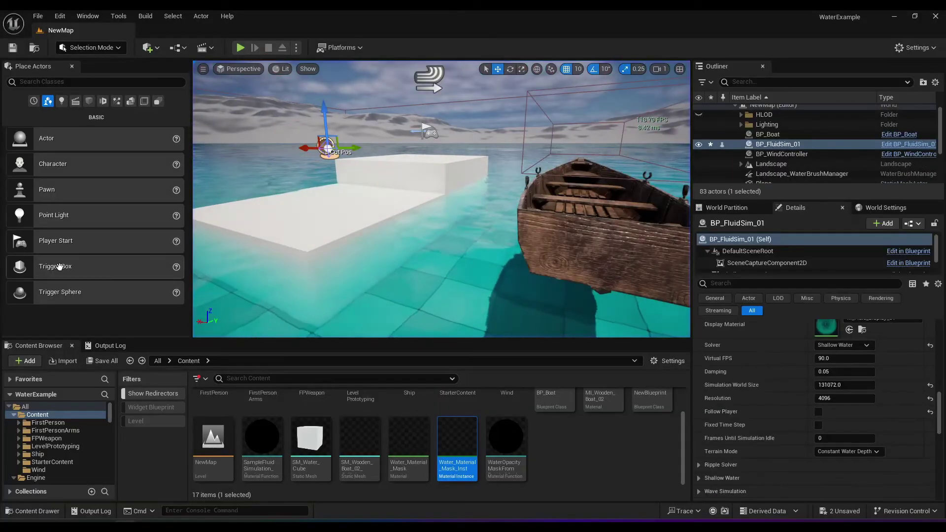
right_drag(379, 241, 517, 247)
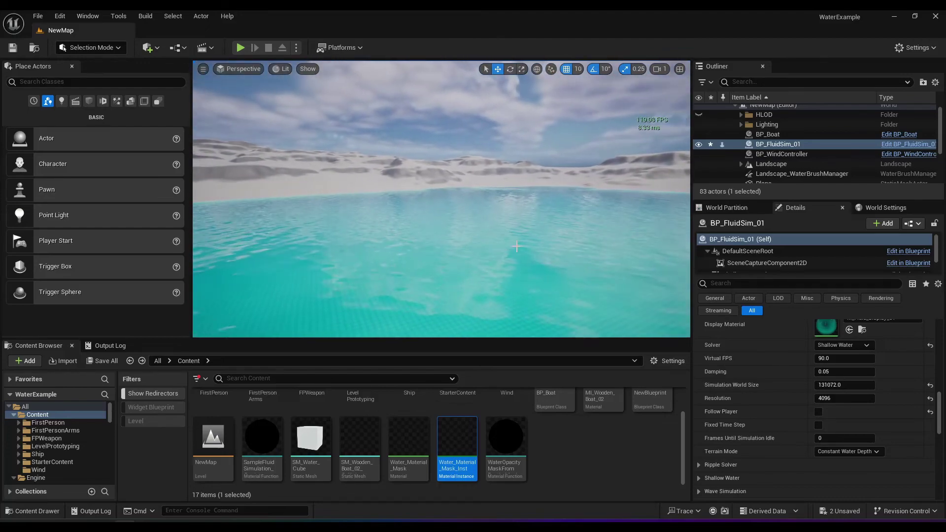
key(alt+p)
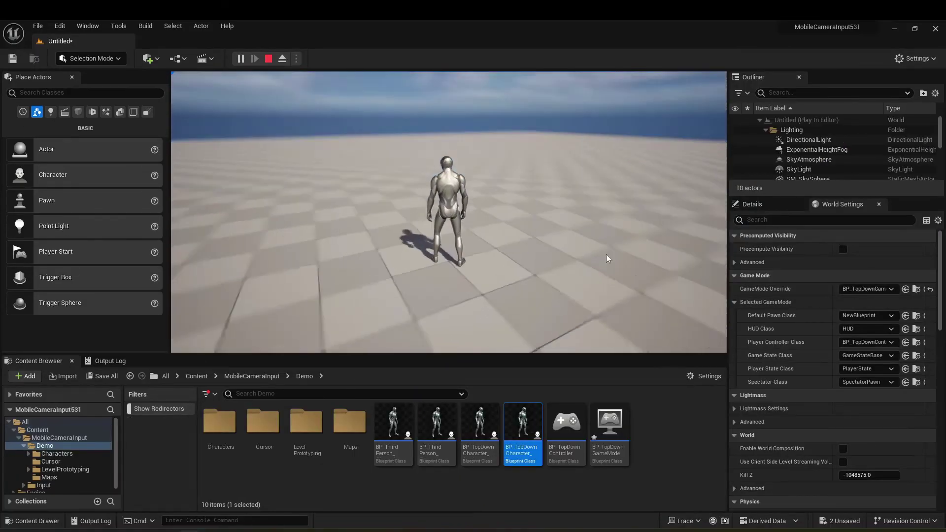
drag(606, 255, 531, 182)
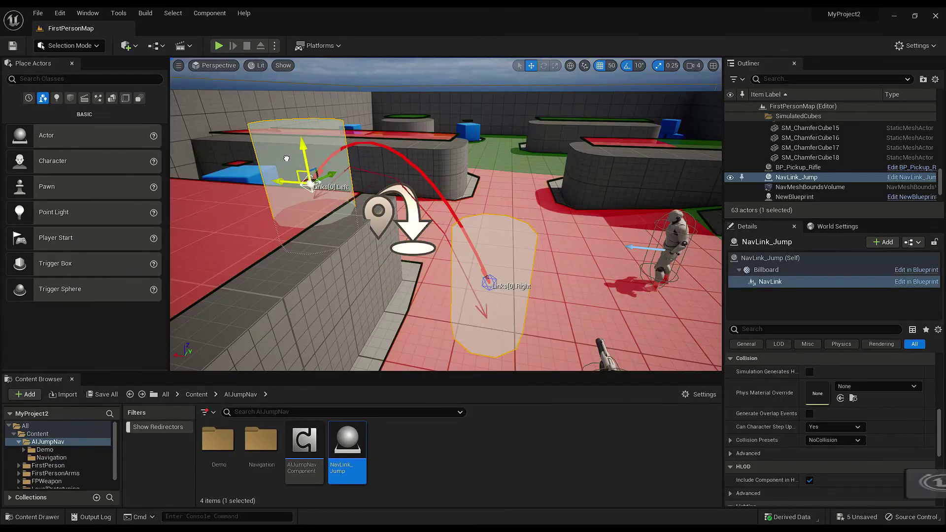
drag(286, 159, 279, 147)
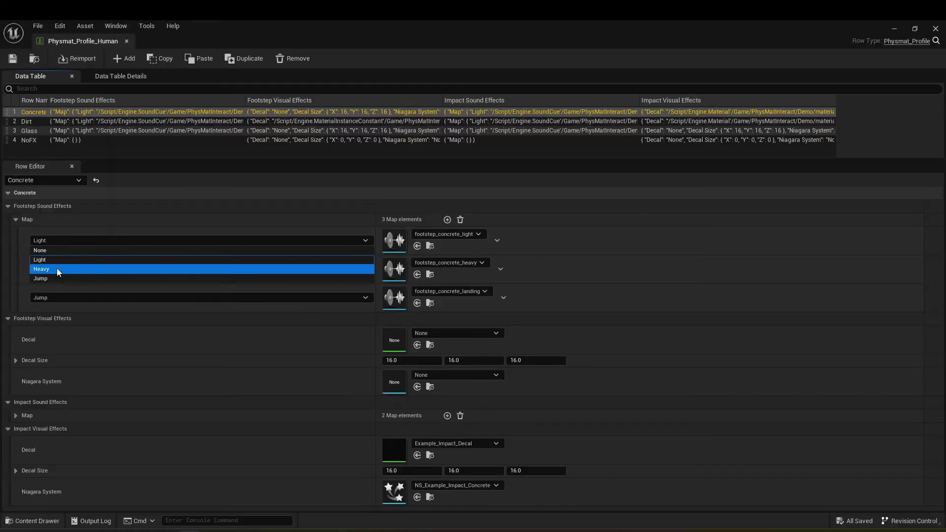
click(57, 269)
click(53, 242)
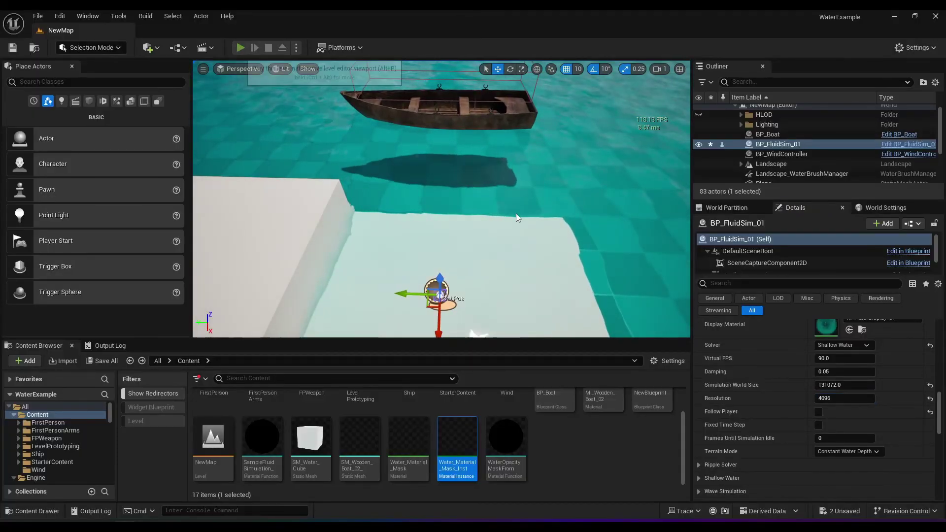
Run the level again to check the boat's ripples and foam at the 4096 simulation resolution
key(alt+p)
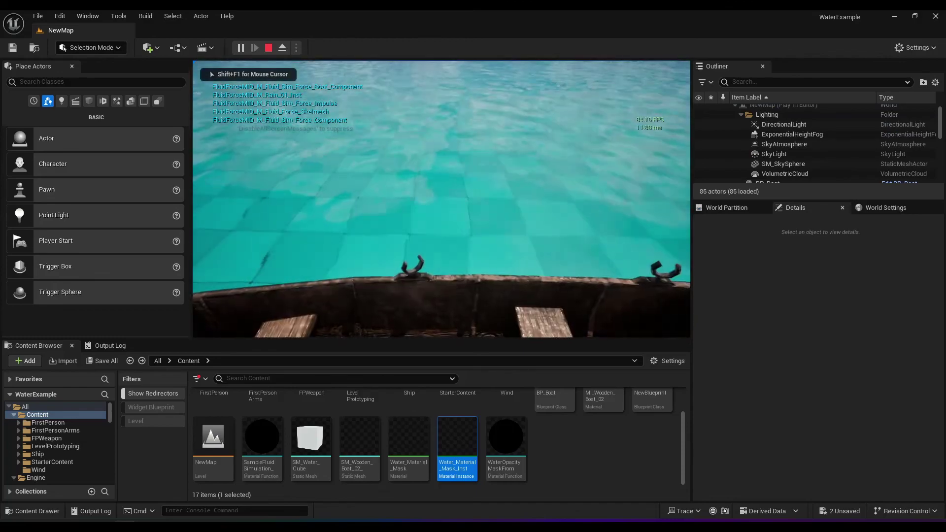